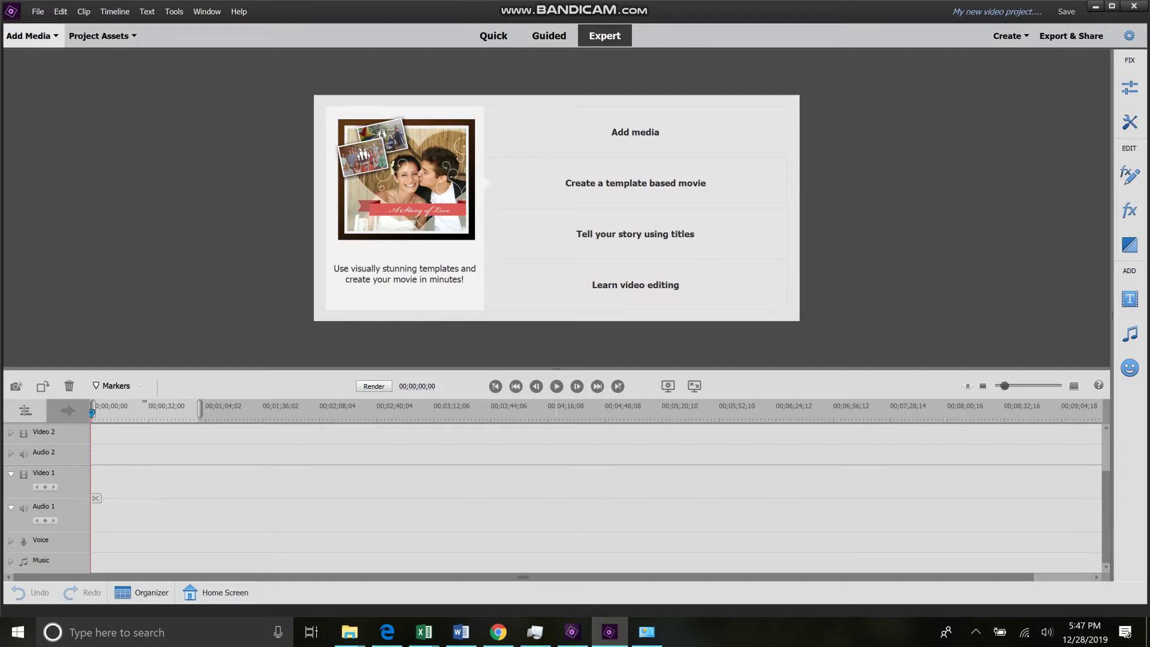
Step: Import org_video_6553699 from Documents > Youtube Videos > Rome into the project assets
left_click(31, 35)
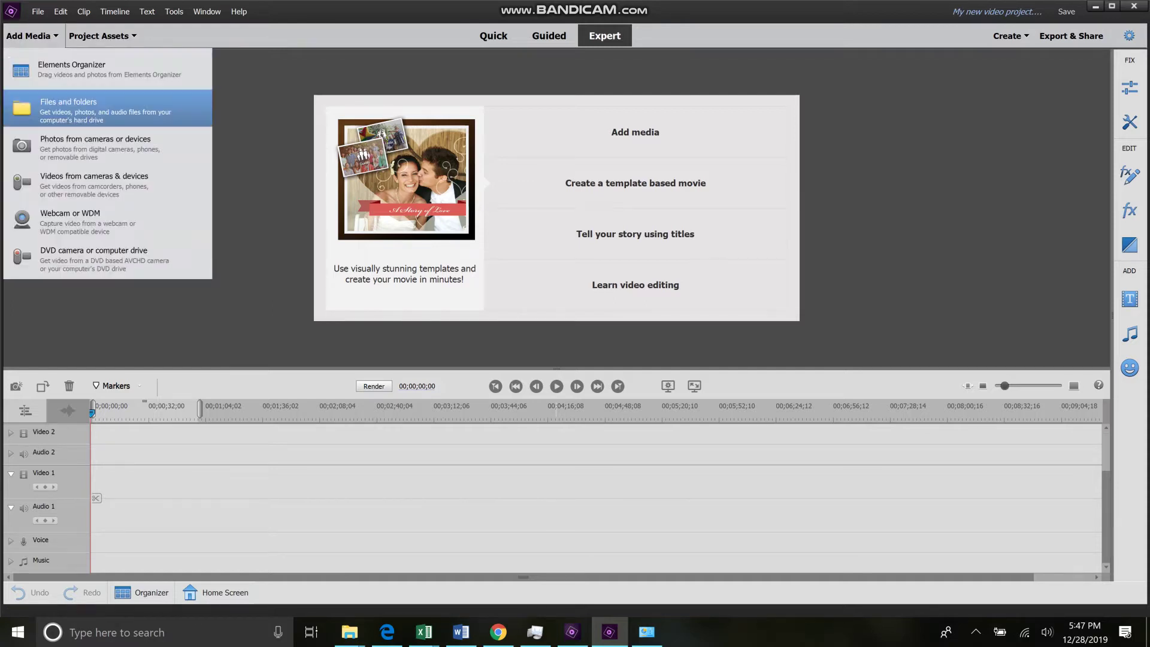
left_click(105, 108)
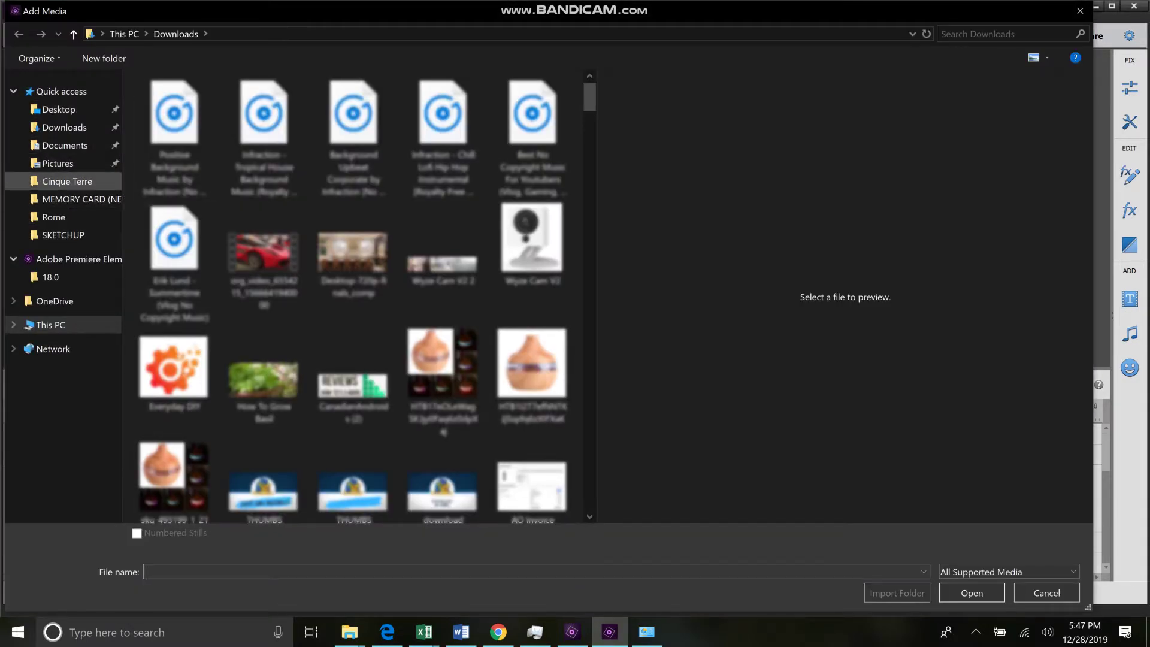
left_click(68, 181)
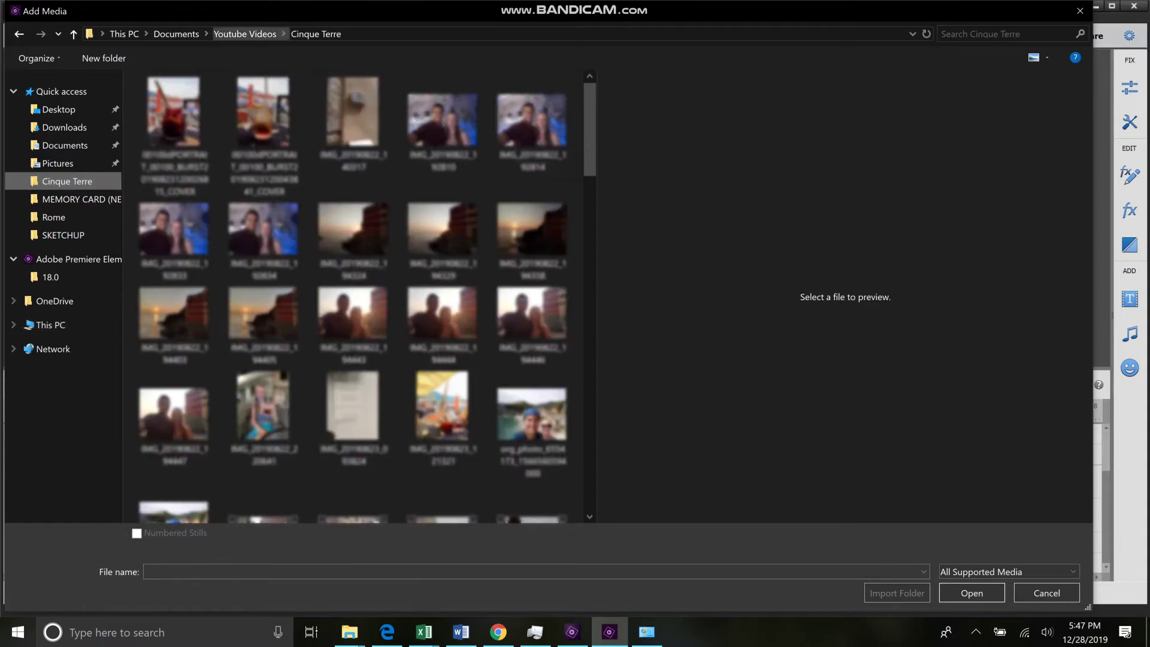
left_click(245, 34)
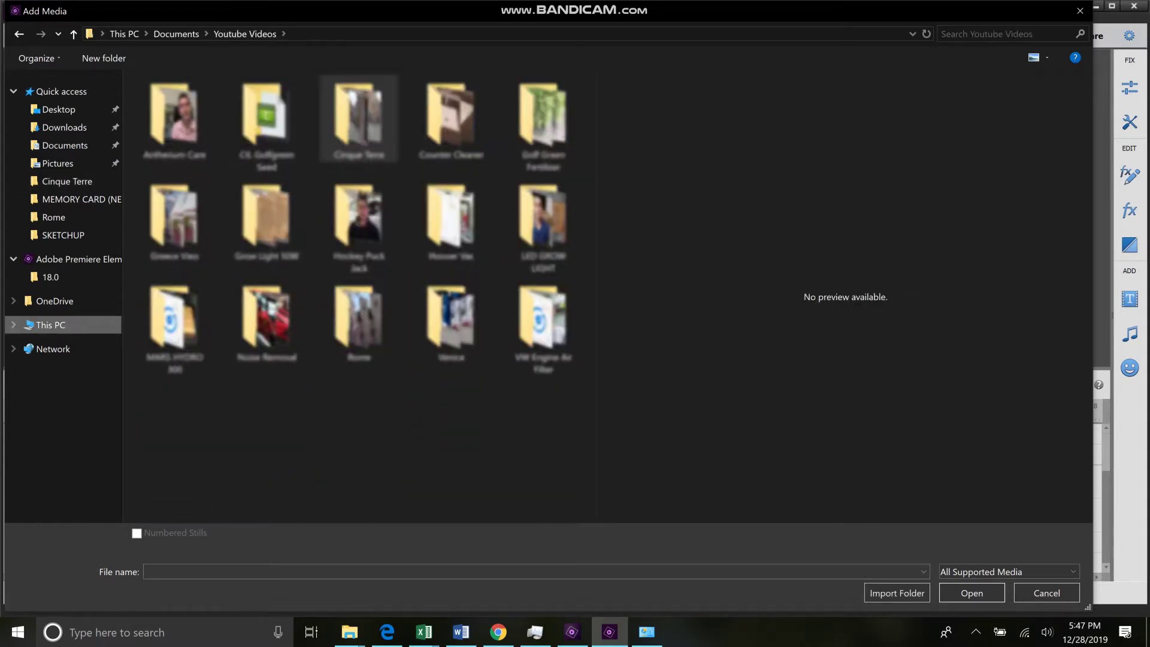
double_click(359, 321)
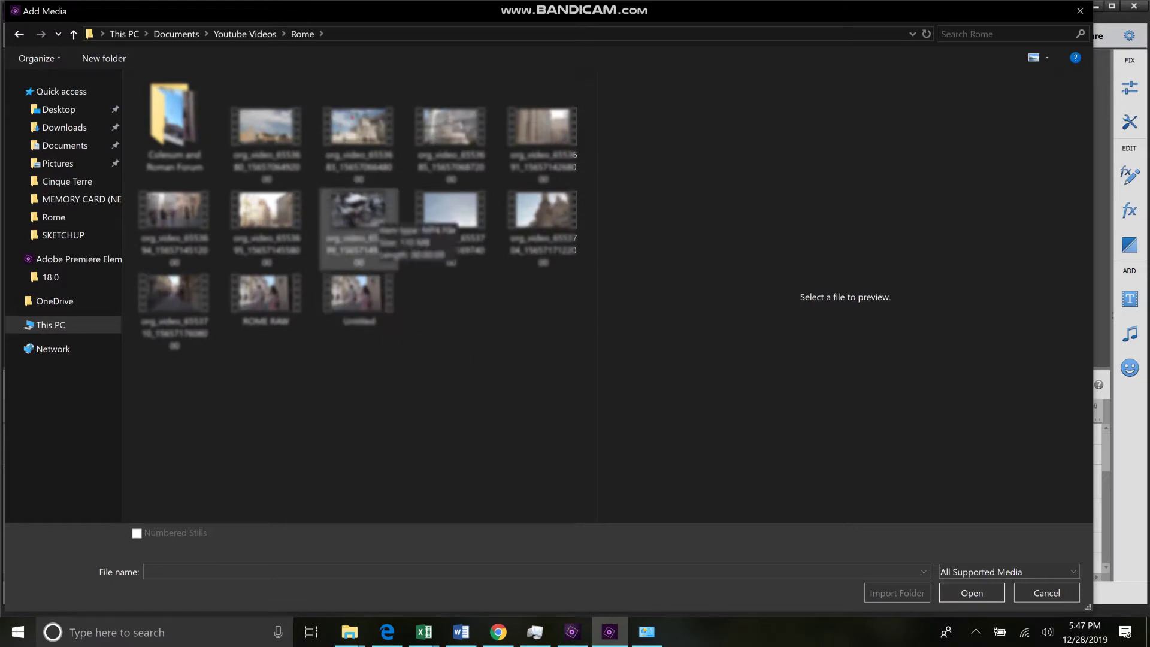
left_click(359, 213)
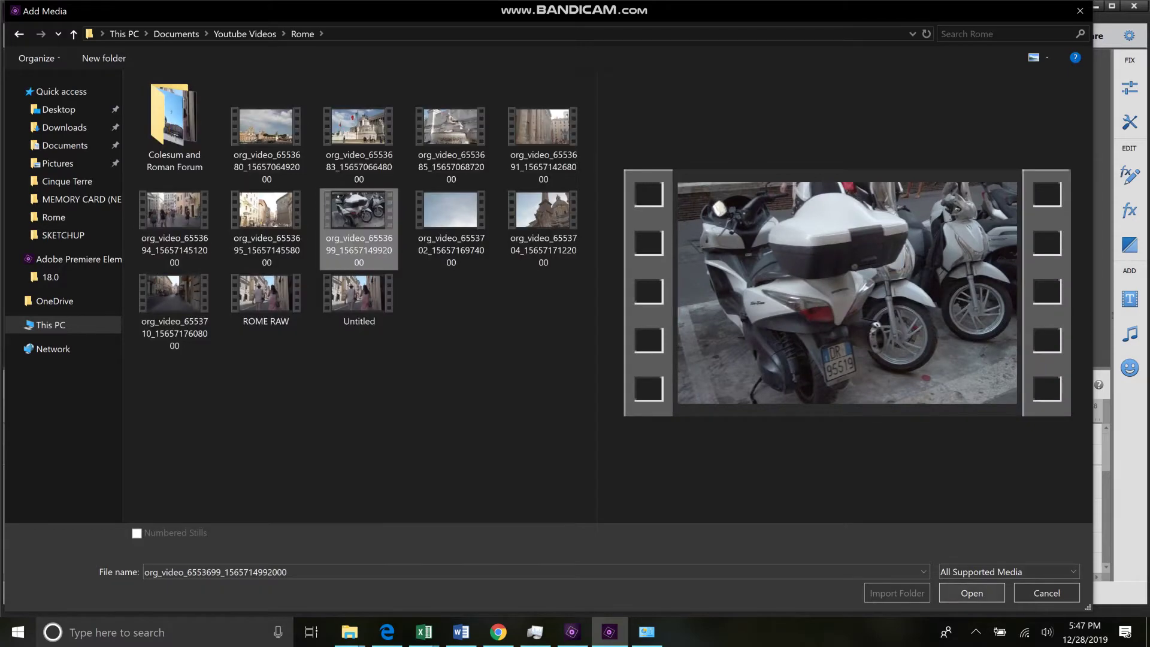
left_click(972, 593)
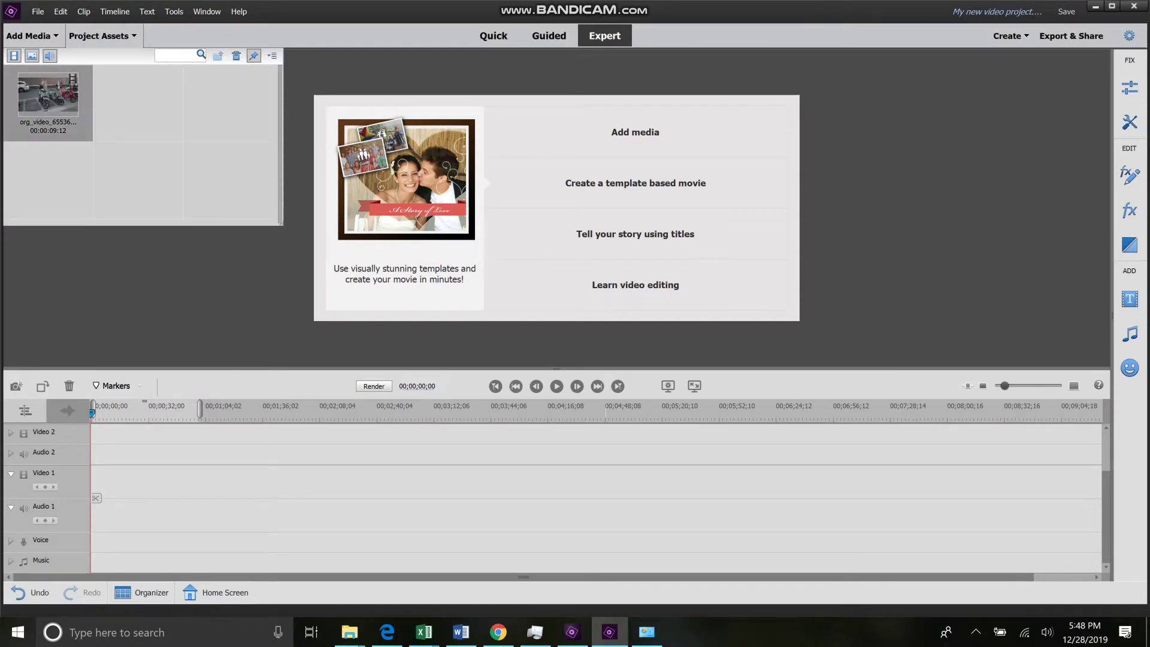
Step: Drag the scooter clip to the start of the timeline on Video 1 and Audio 1
left_click_drag(145, 497, 96, 498)
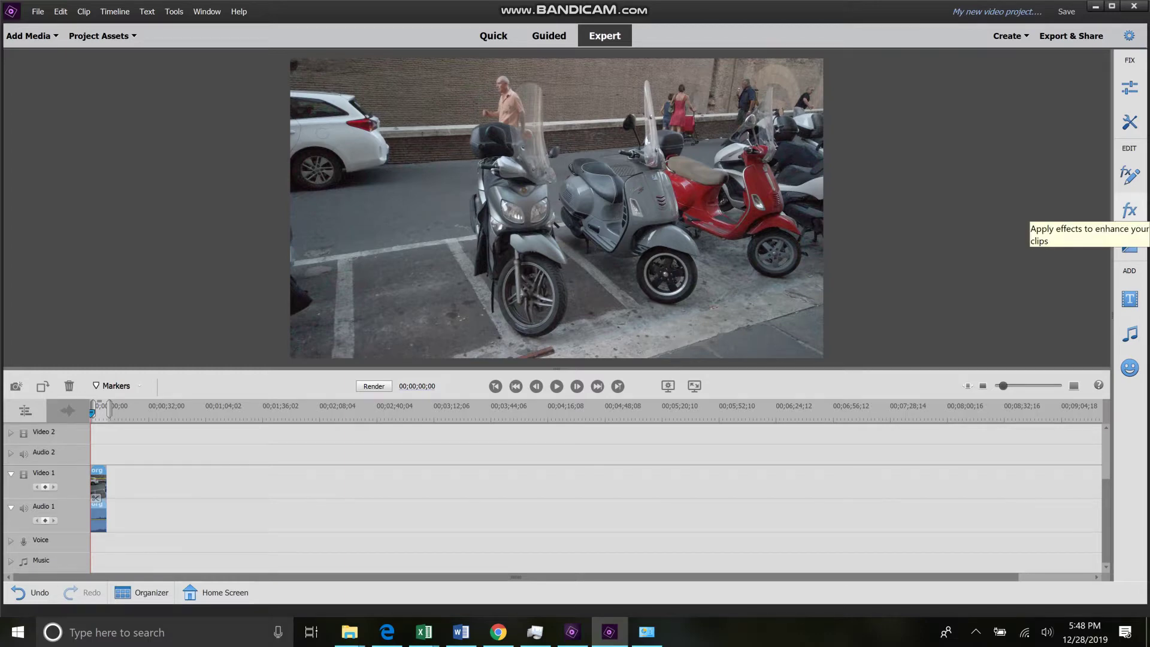
left_click(1129, 210)
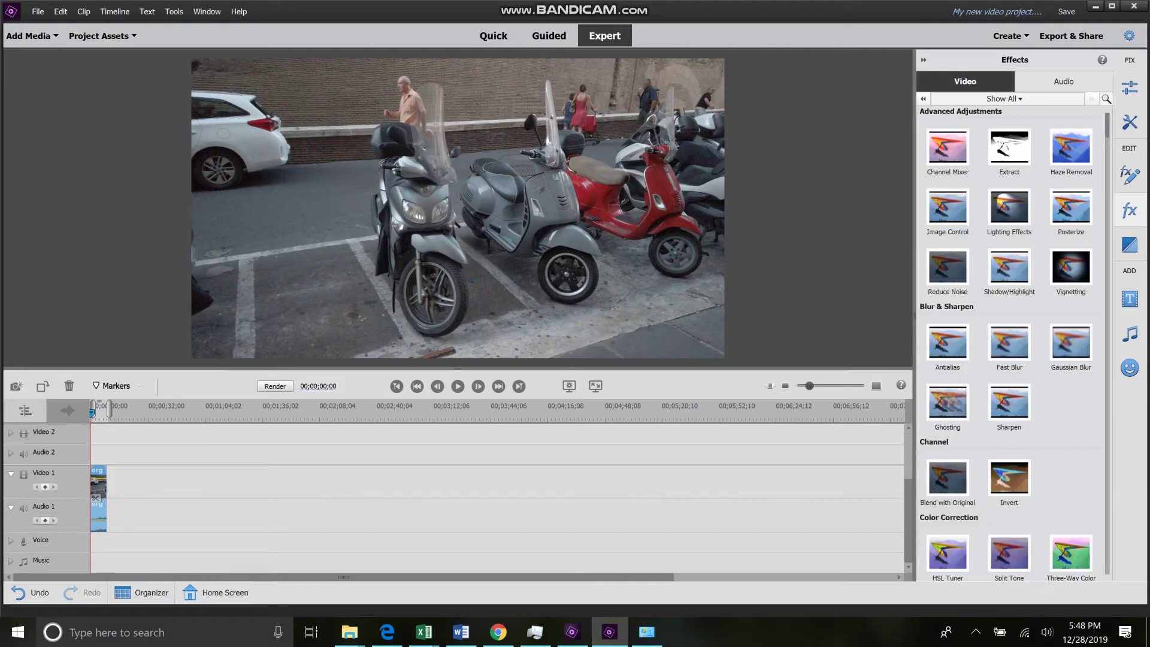
Step: Search the effects for 'noise' and apply Reduce Noise to the Video 1 clip
left_click(1107, 99)
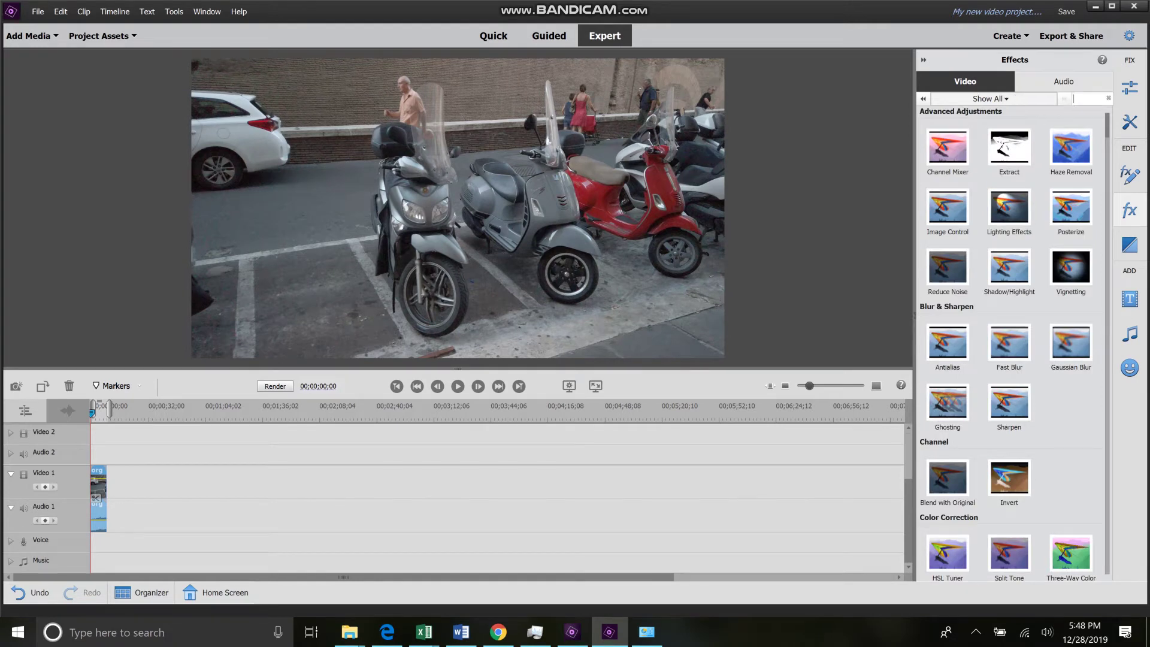
type("noise")
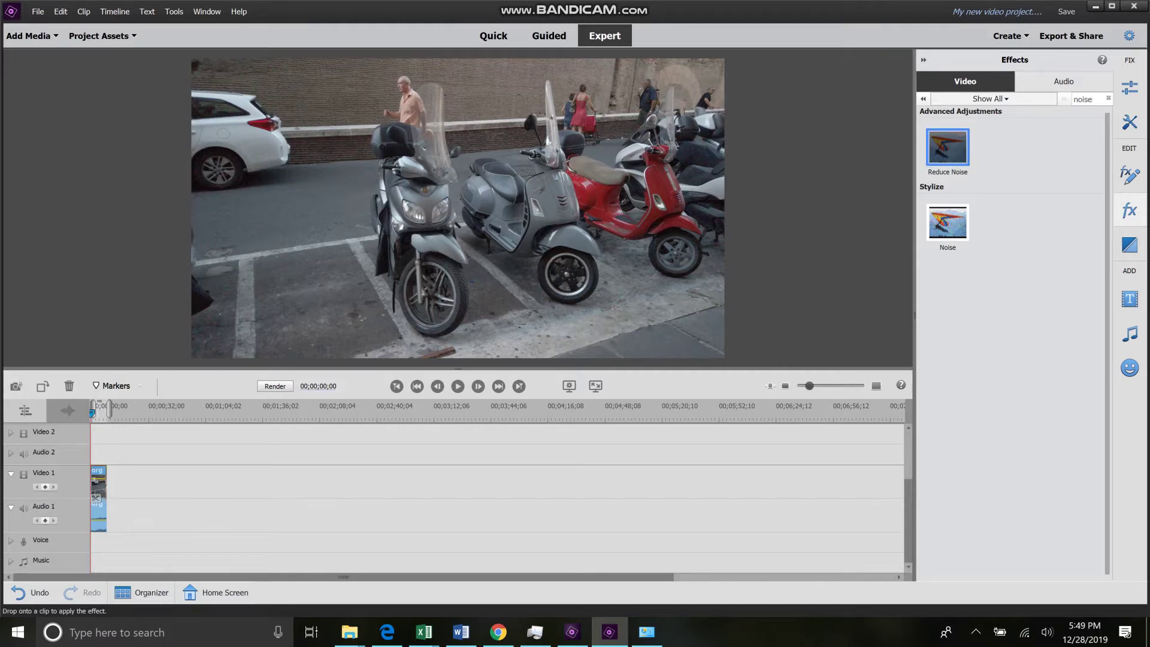
left_click_drag(98, 482, 99, 485)
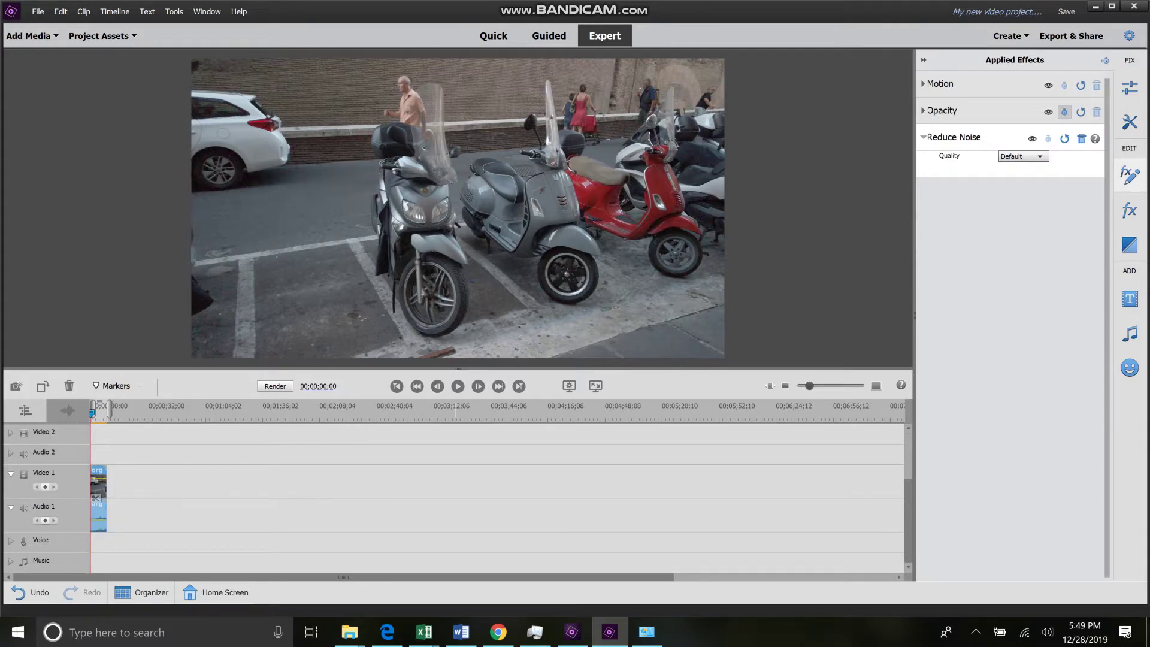
Step: Leave the Reduce Noise quality at Default and enlarge the monitor preview
left_click(1024, 156)
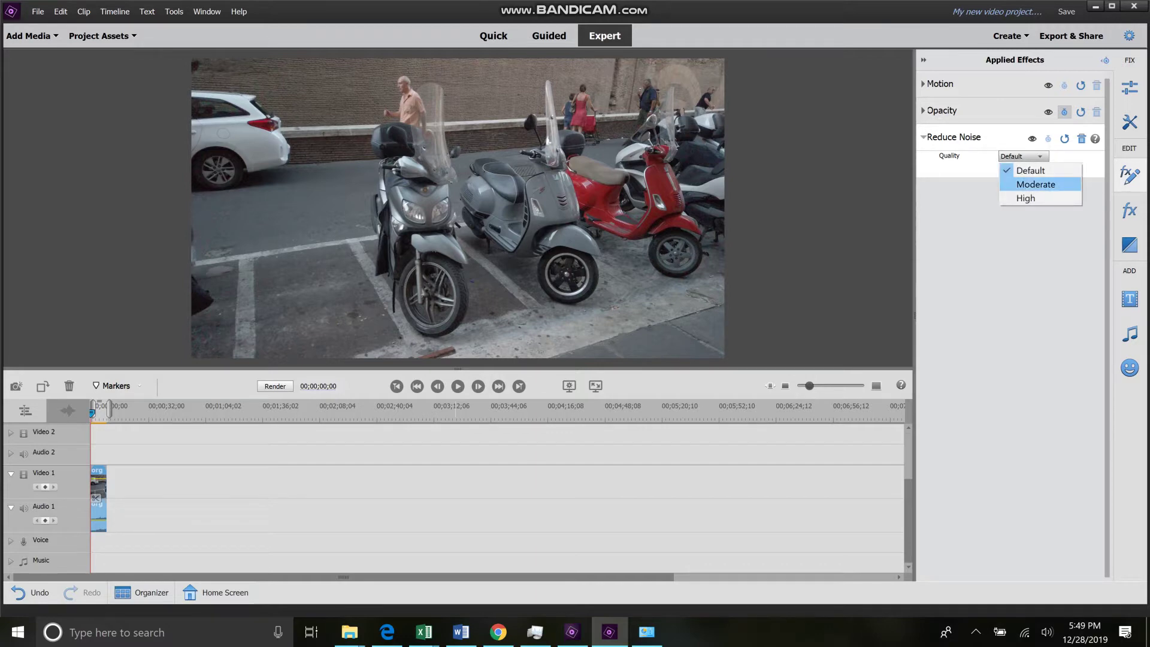
key("Down")
key("Escape")
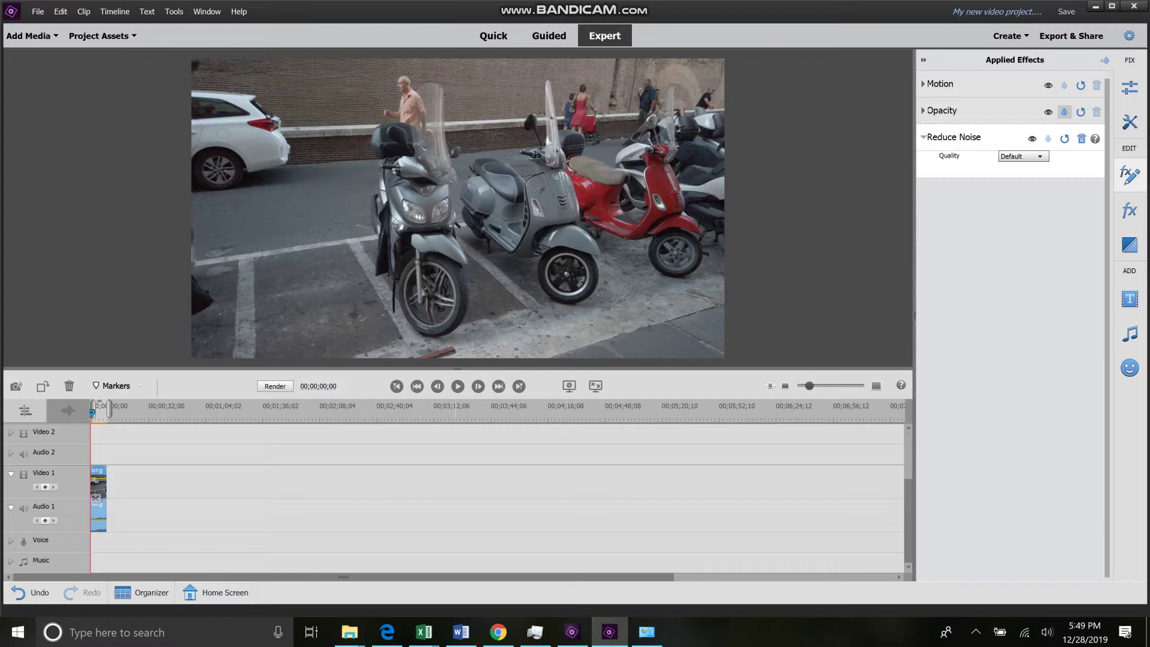
left_click_drag(457, 369, 458, 540)
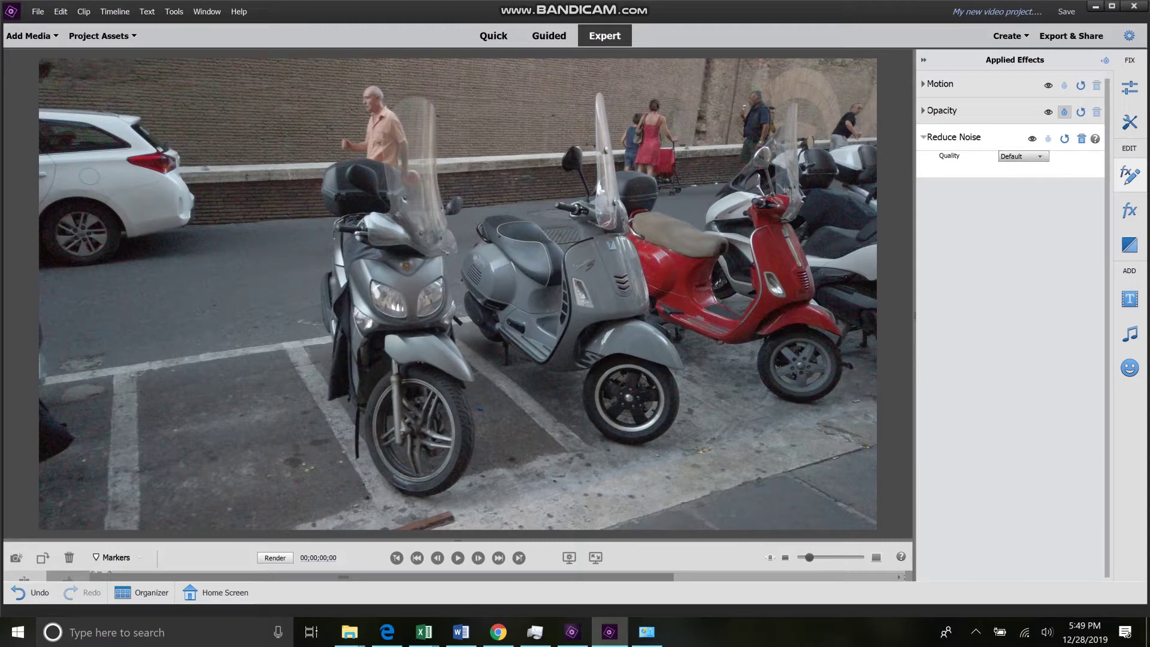
Step: Set Reduce Noise quality to High, then toggle the effect off to compare
left_click(1023, 156)
left_click(1025, 198)
left_click(1032, 139)
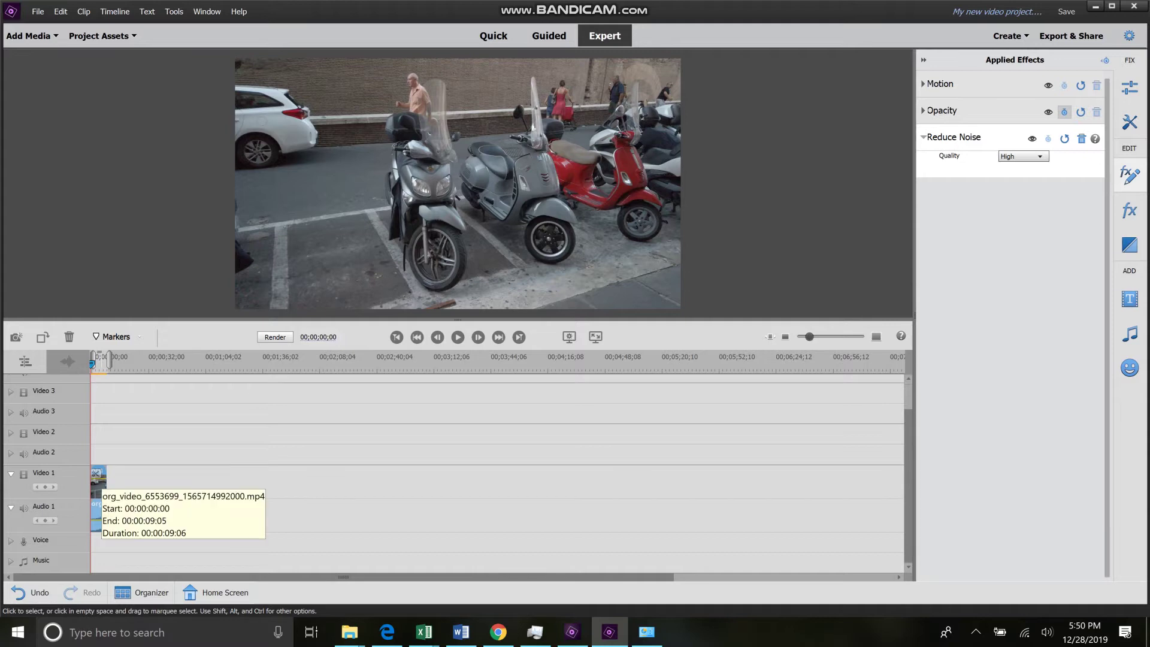
Step: Paste a copy of the scooter clip after the end of the original
left_click(120, 483)
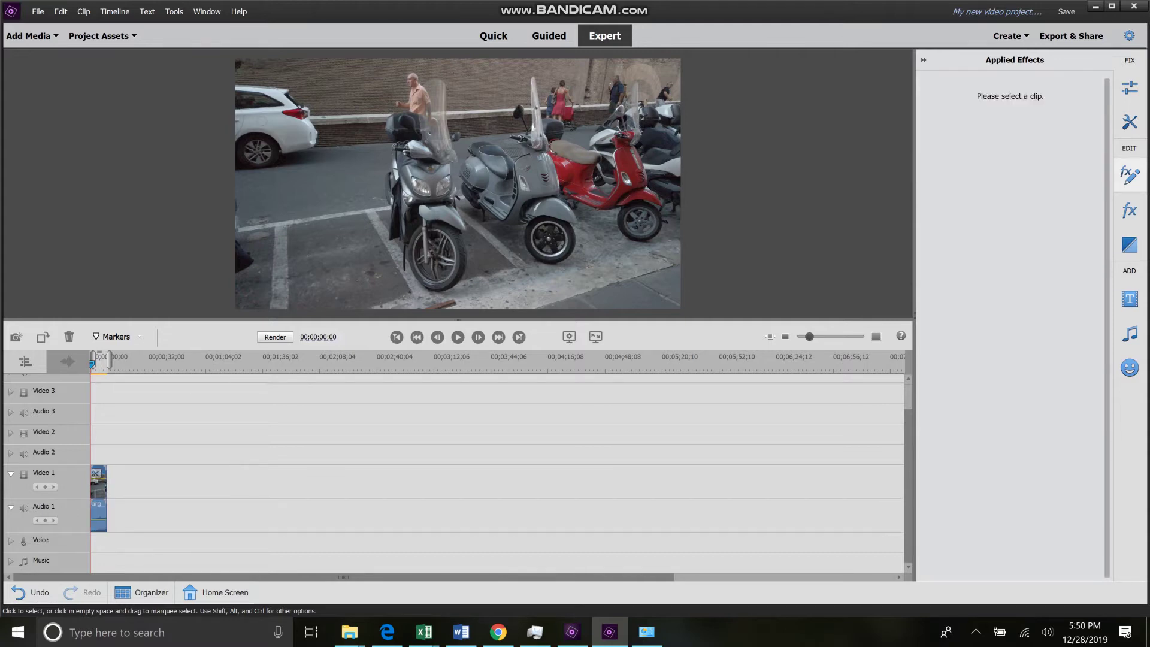
left_click(99, 483)
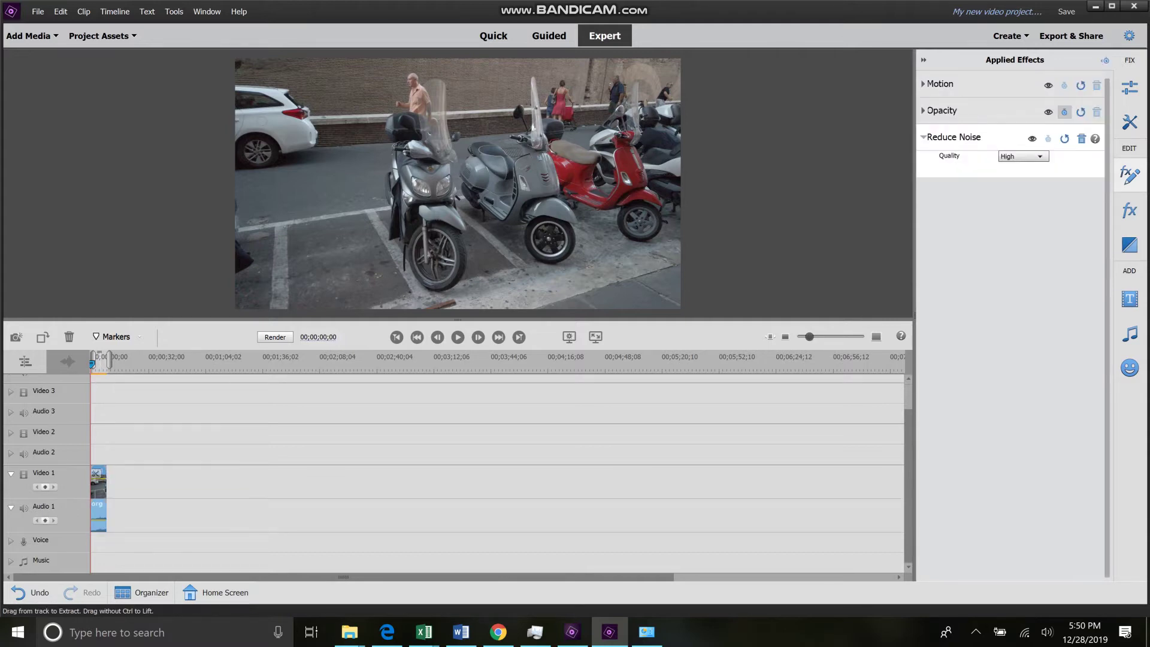
left_click(120, 482)
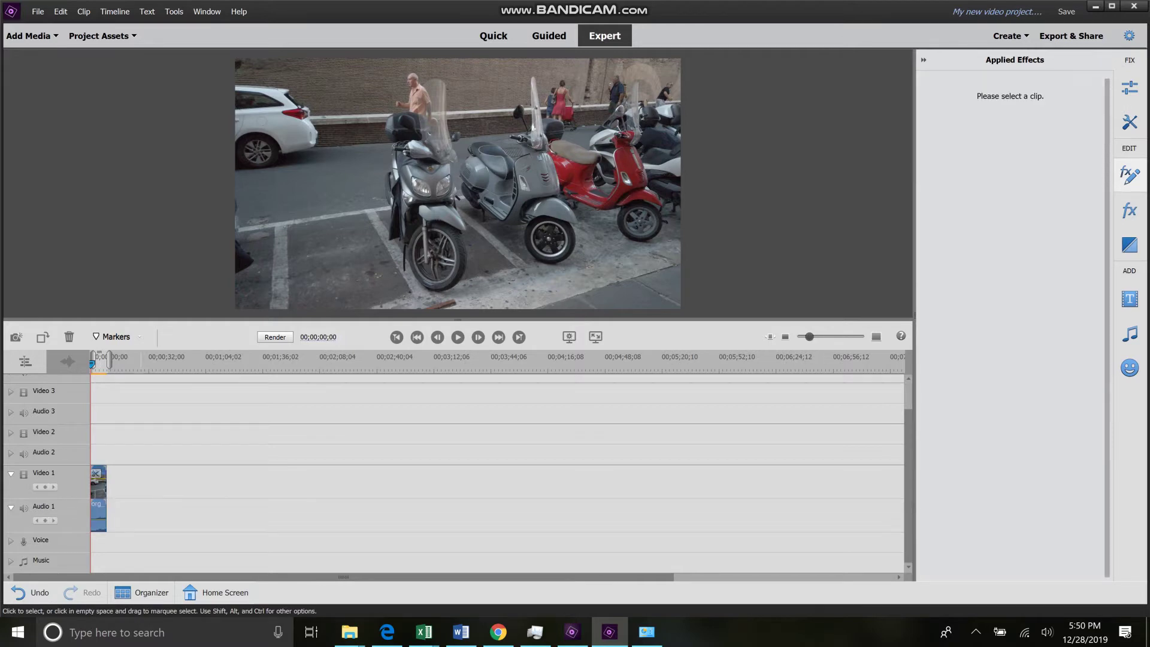
left_click(127, 362)
key("ctrl+v")
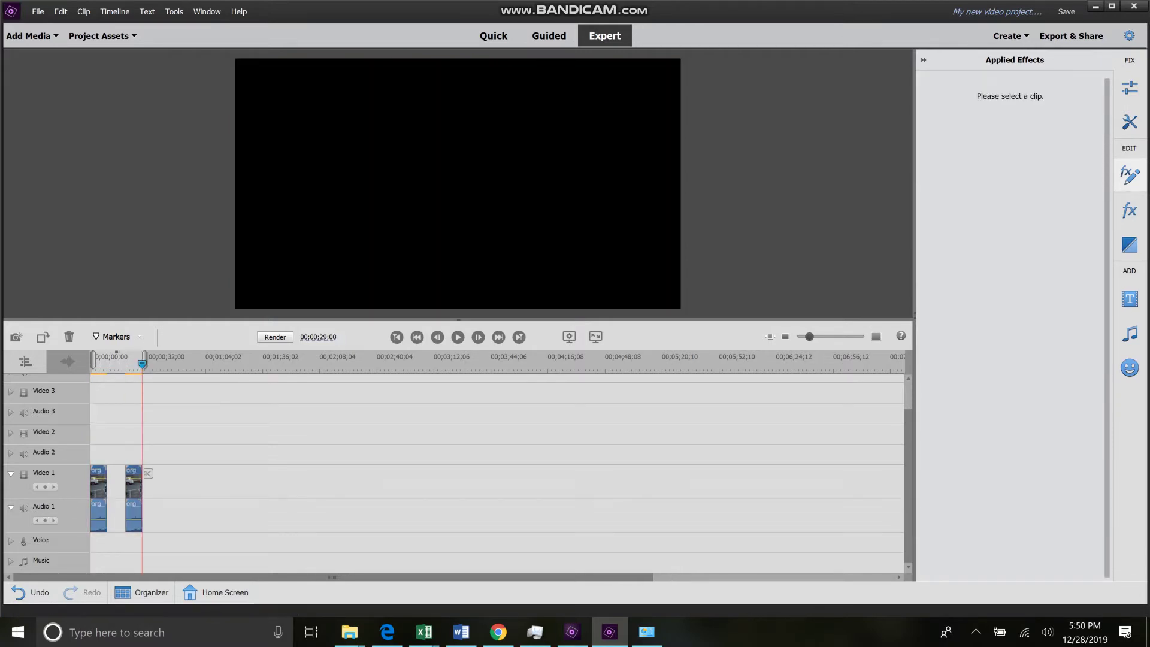
Step: Move the copy to the start of Video 2 and set the time to 00;00;04;26
left_click_drag(133, 497, 99, 436)
key("Escape")
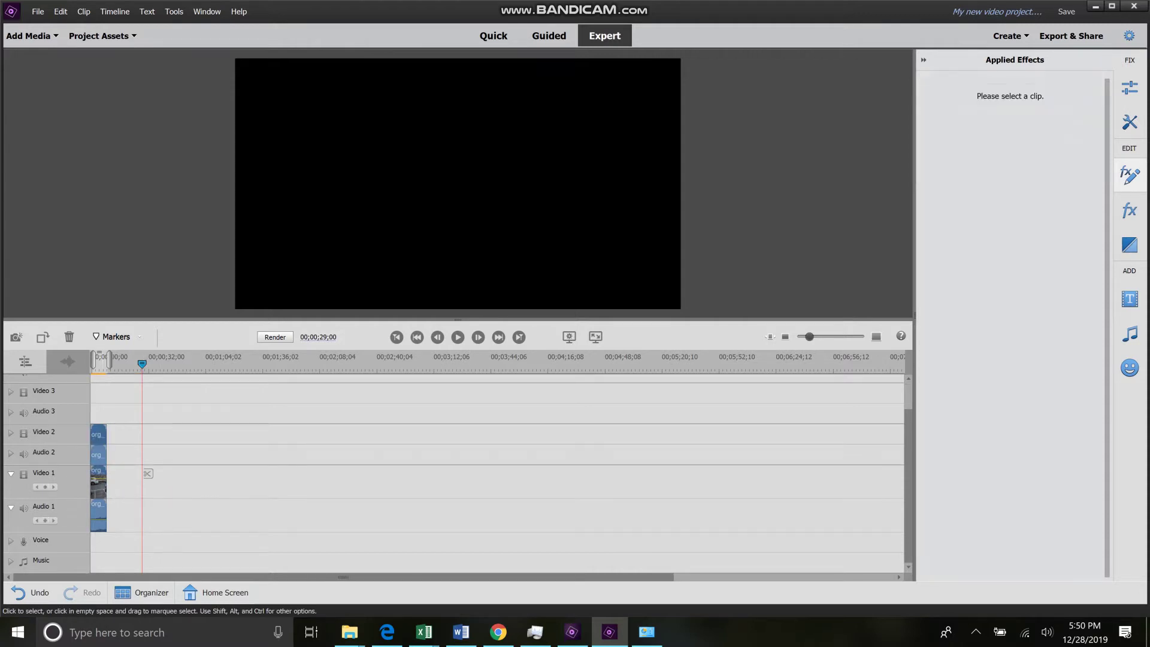
left_click(98, 434)
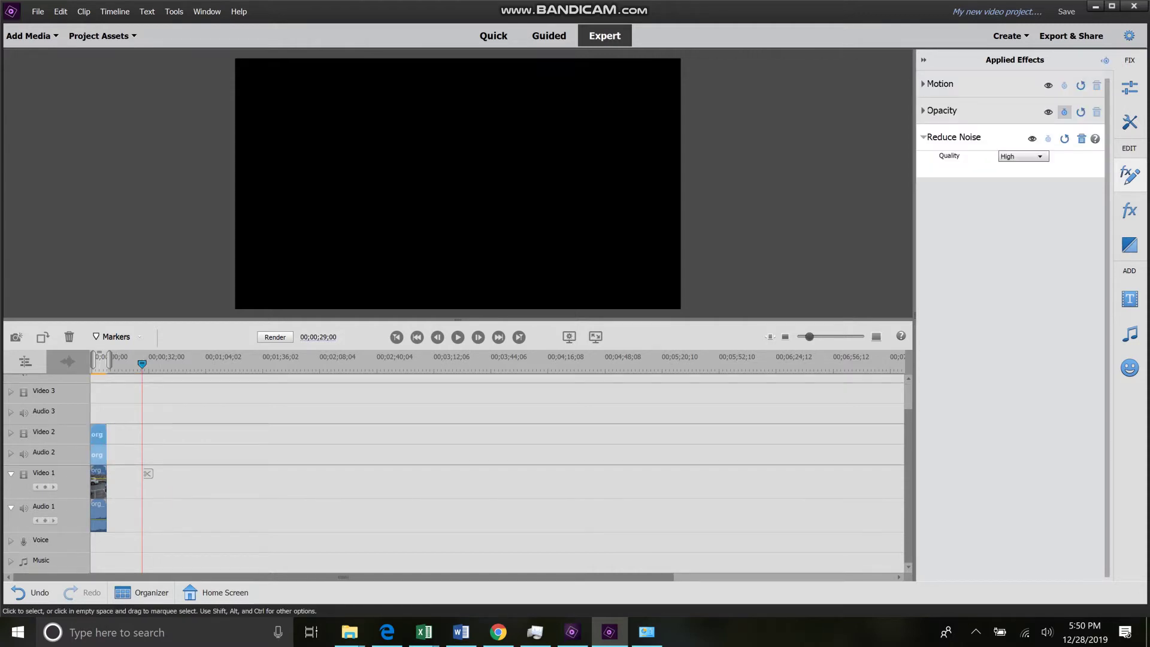
left_click(102, 362)
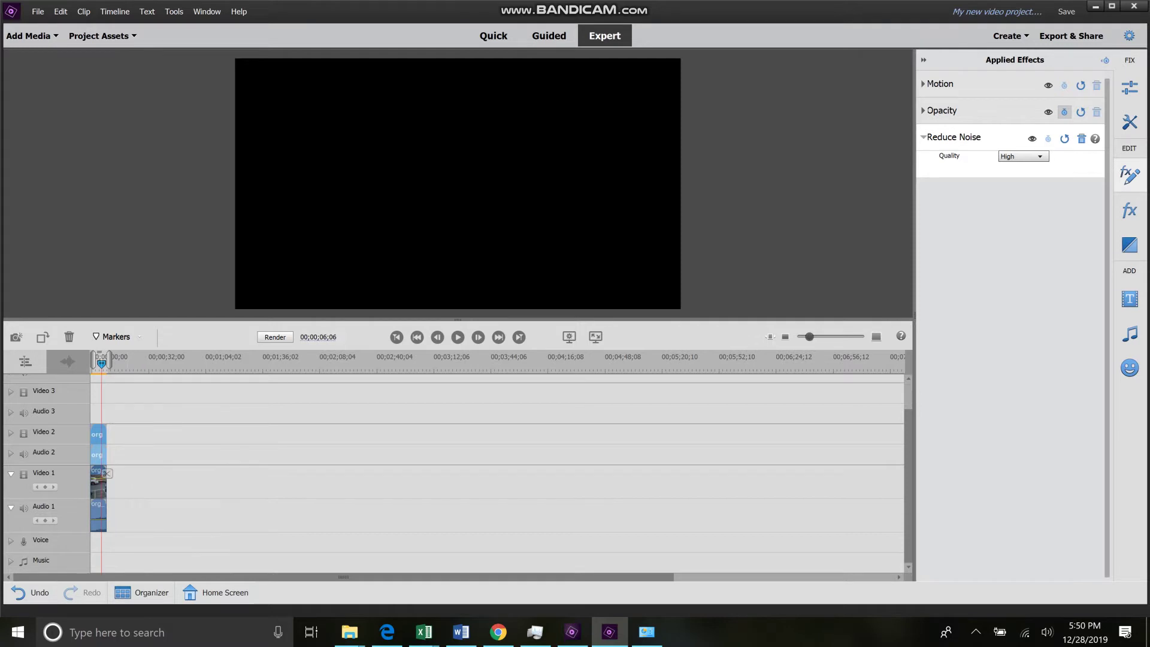
left_click_drag(102, 363, 99, 363)
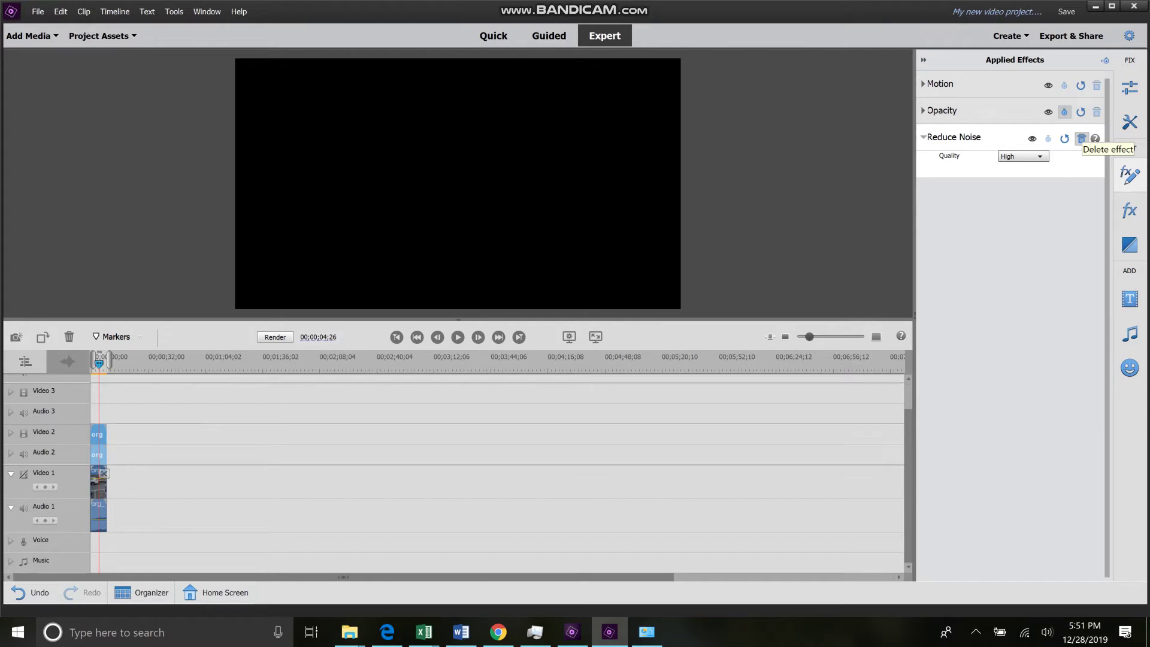
Step: Remove Reduce Noise from the Video 2 copy and apply the Crop effect to it
left_click(1082, 139)
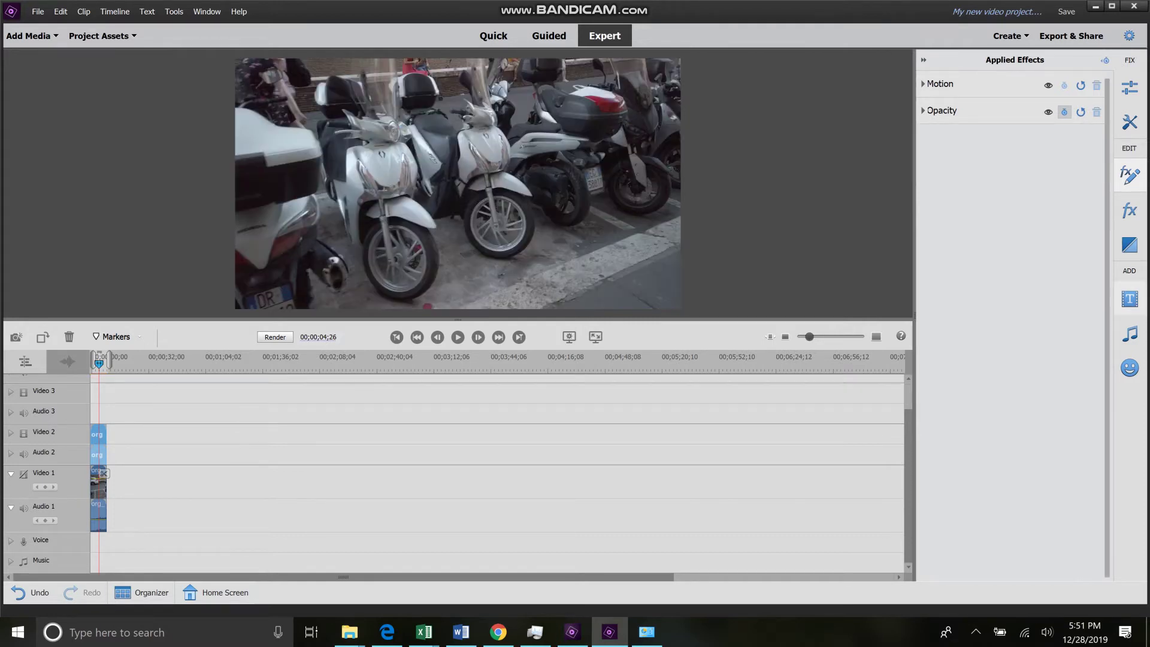
left_click(1129, 209)
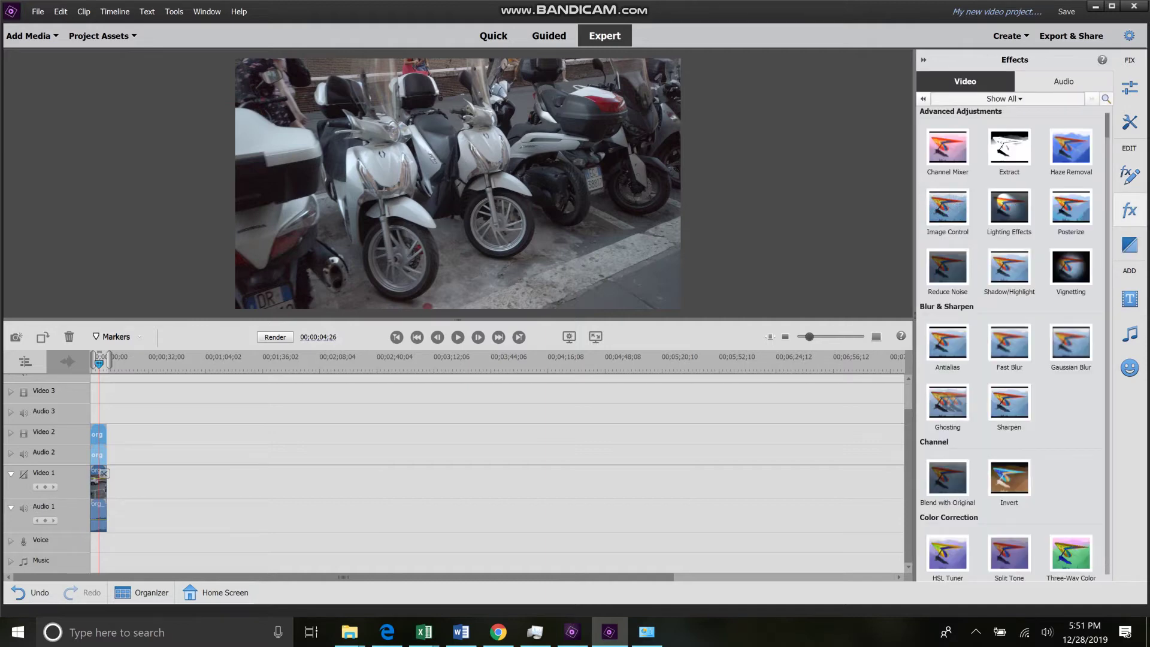
left_click(1107, 99)
type("crop")
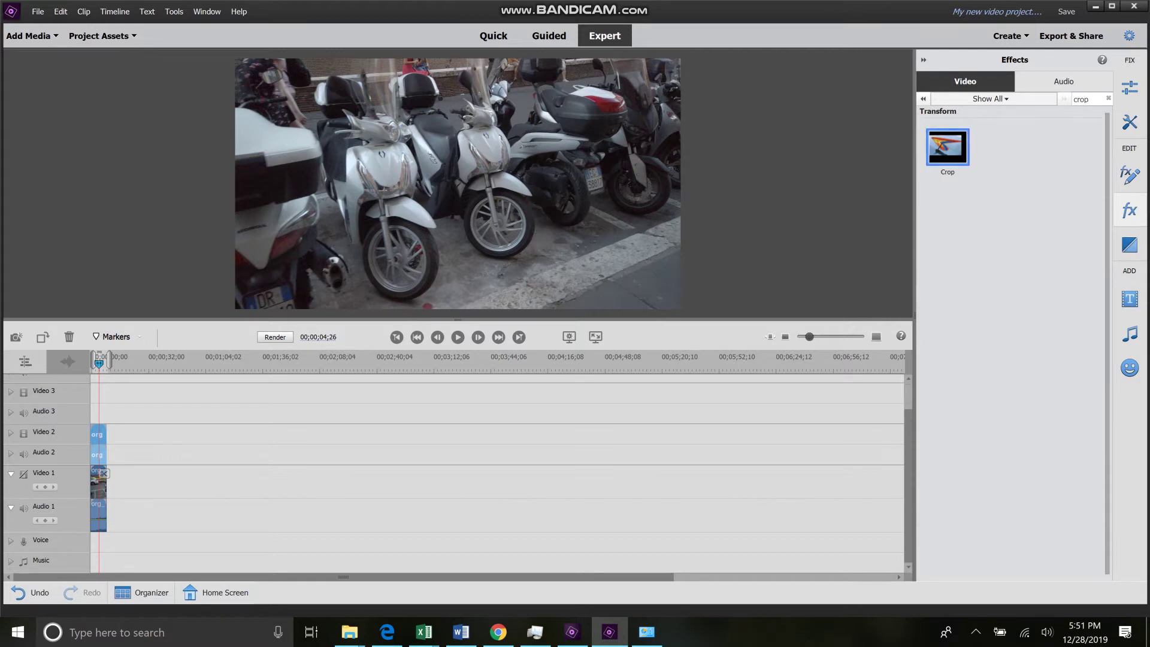
left_click_drag(947, 146, 98, 434)
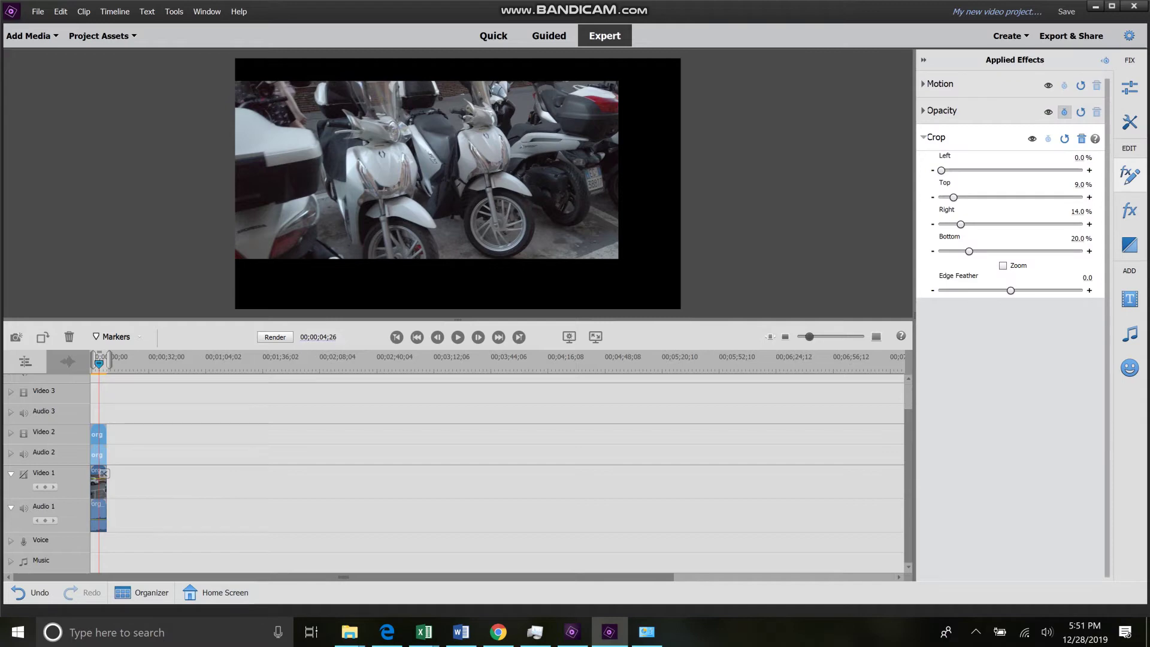
Step: Set the crop to Top 0%, Bottom 0% and Right 50%
left_click_drag(953, 197, 941, 197)
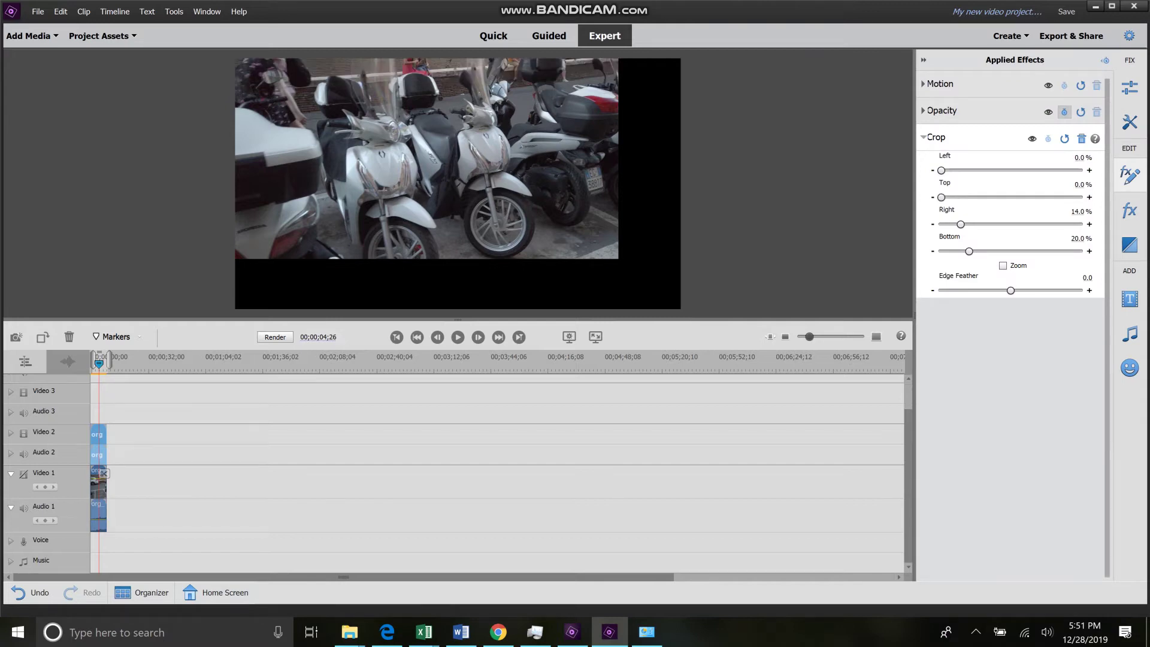
left_click_drag(968, 251, 941, 251)
left_click(1082, 211)
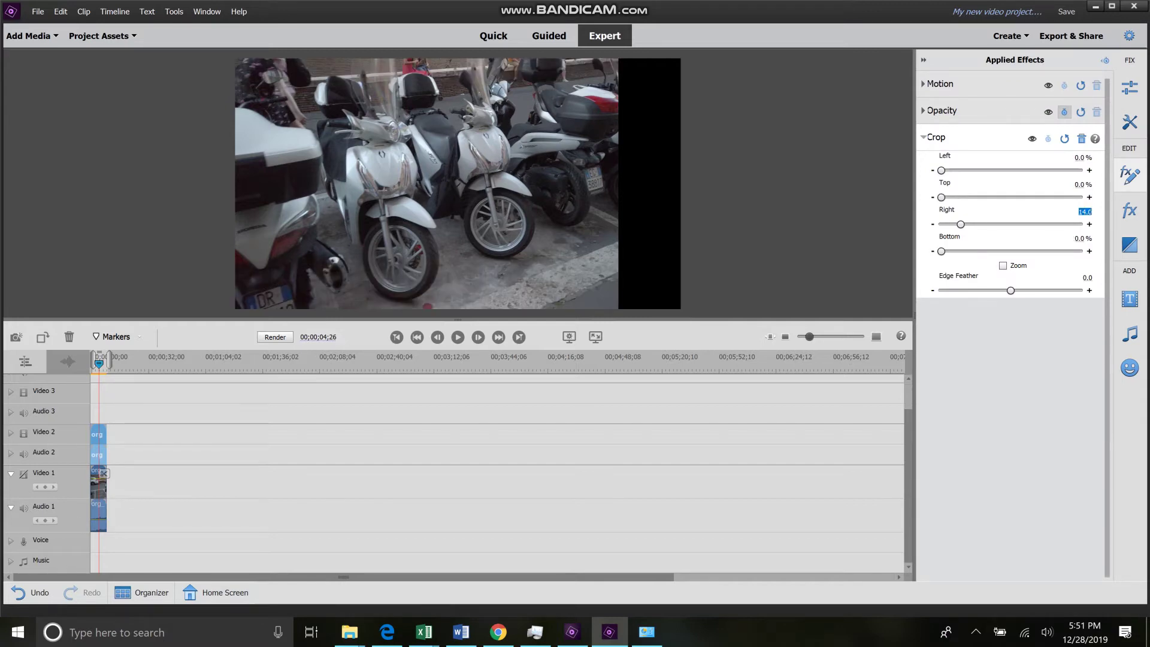
type("50")
key("Return")
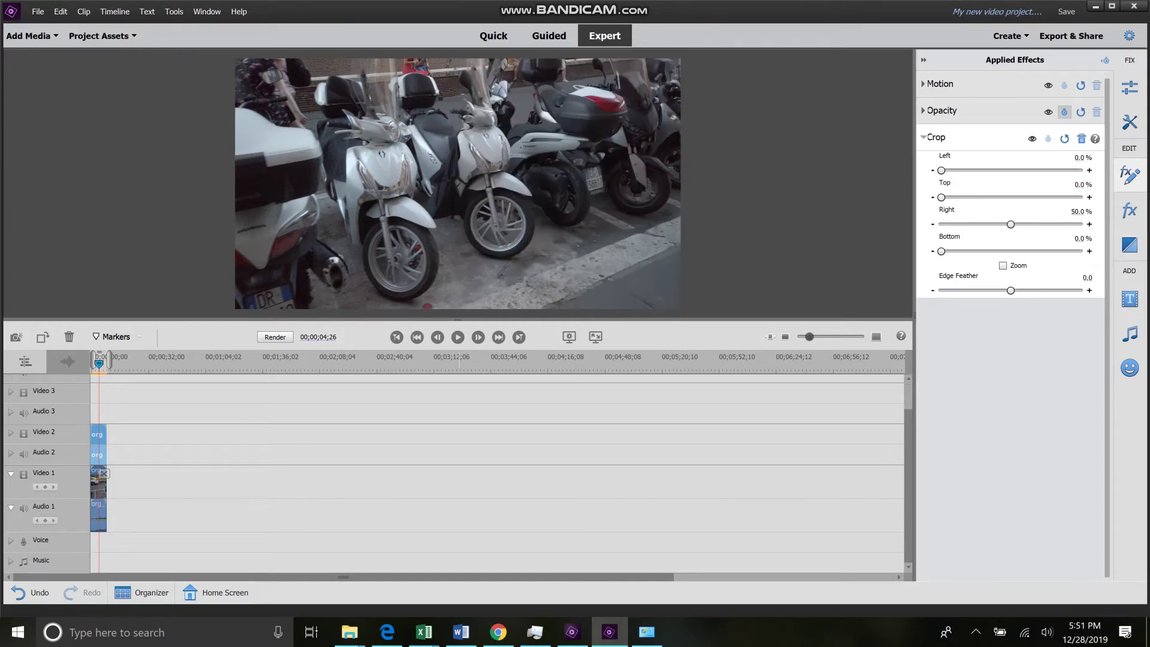
left_click(1129, 299)
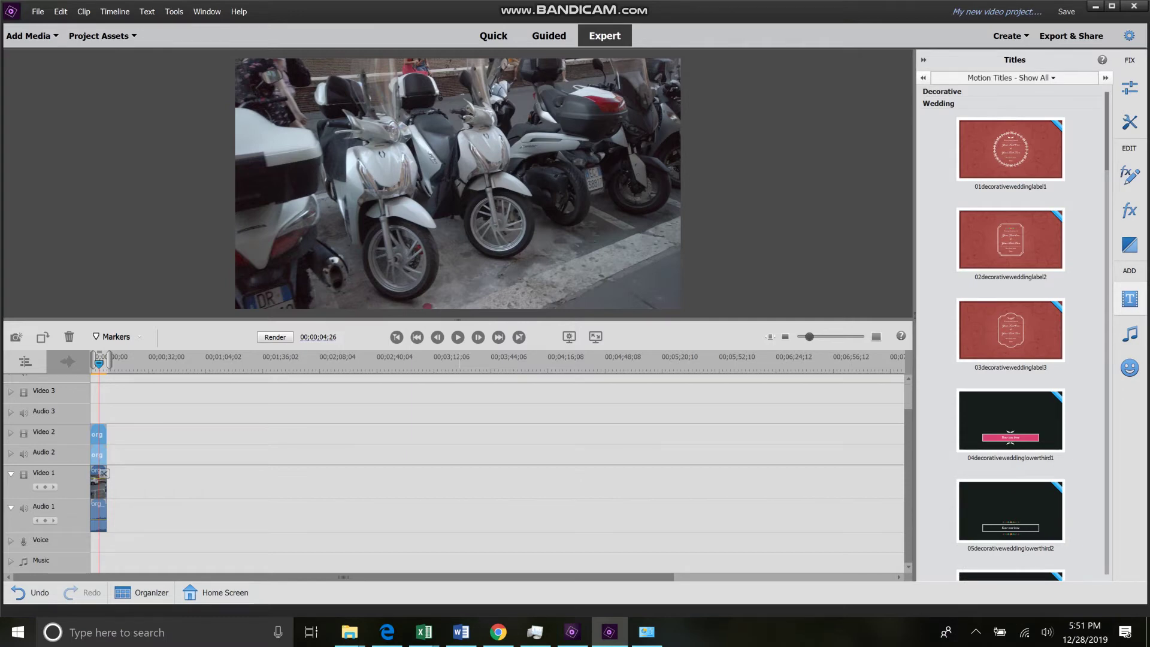
Step: Place the Frequently Used Default Text title at the start of Video 3
mouse_move(1011, 149)
left_click(1106, 78)
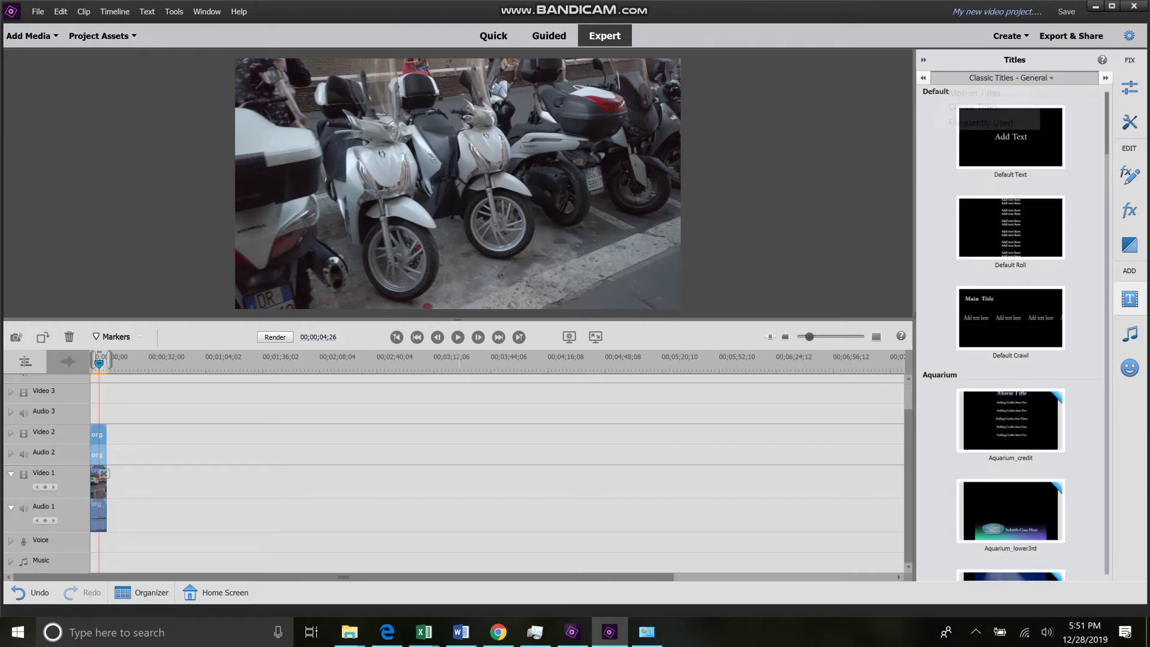
left_click(1010, 78)
left_click(981, 122)
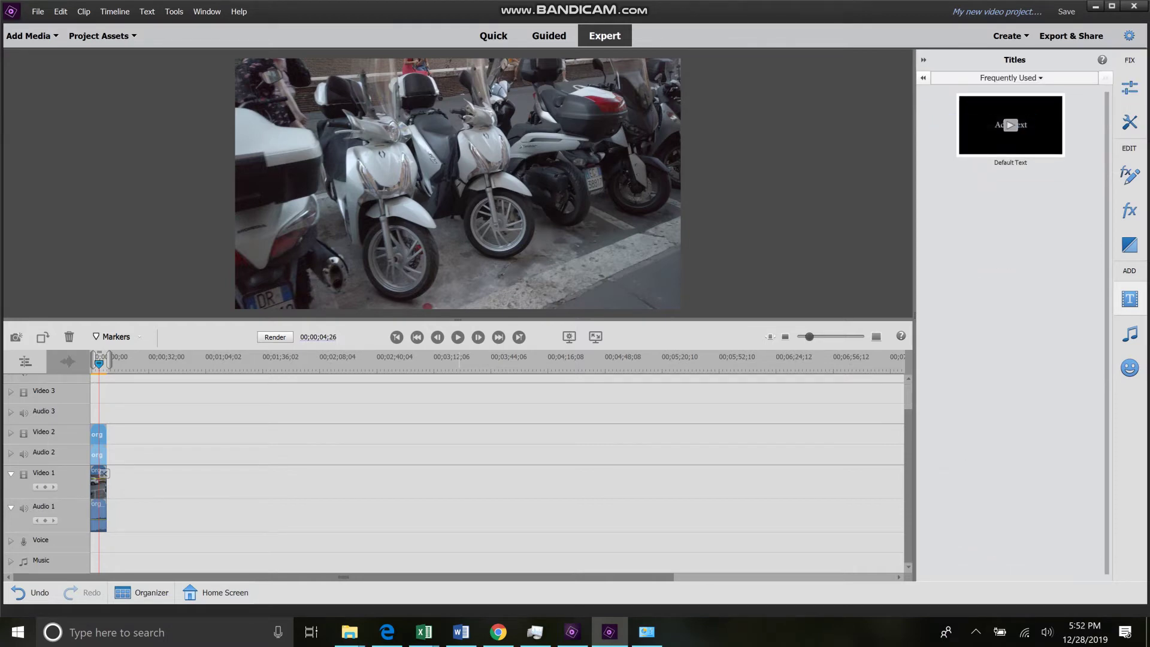
left_click_drag(1011, 125, 94, 392)
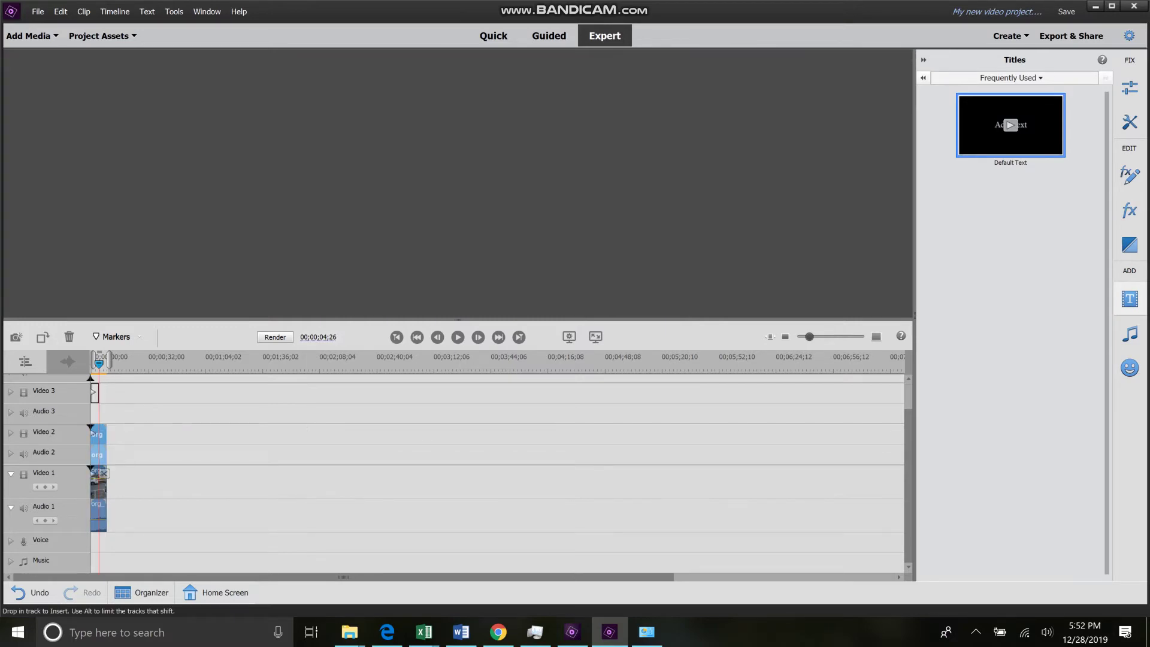
left_click_drag(94, 392, 94, 392)
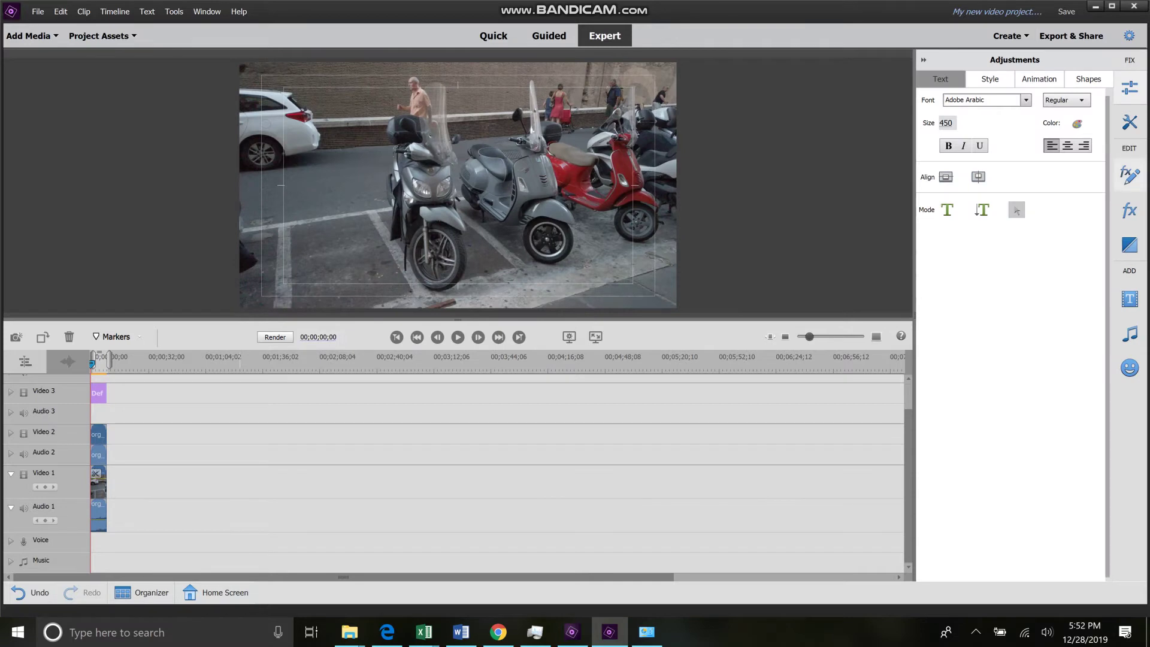
Step: Draw a vertical line down the frame's middle and check the split near four seconds
left_click(1089, 79)
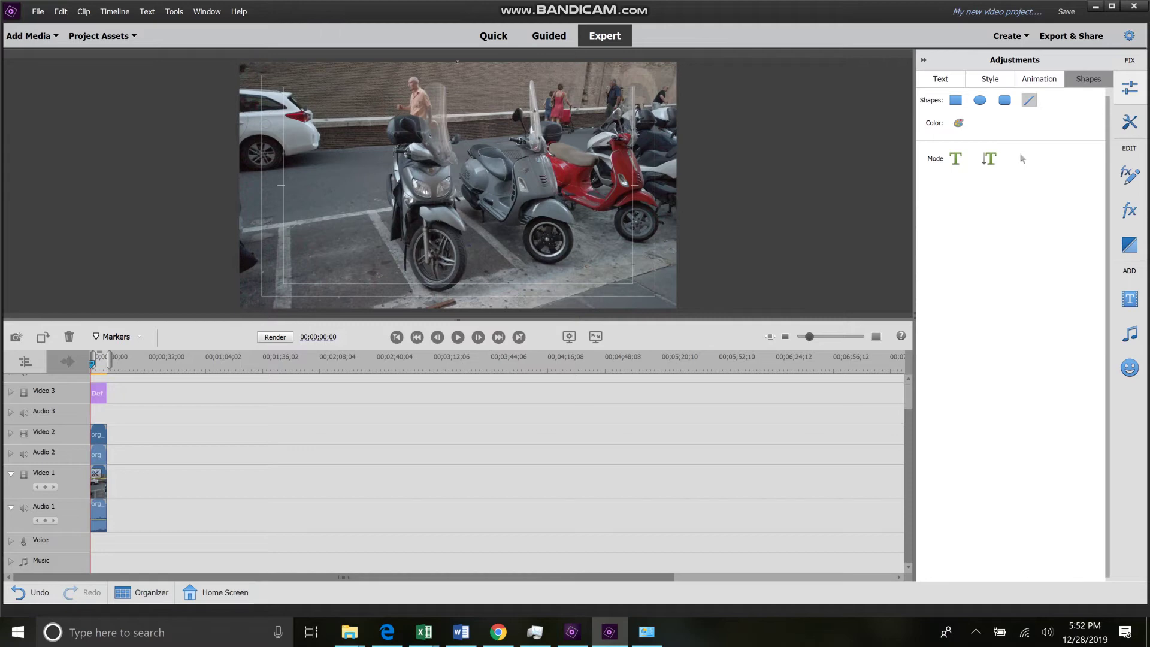
left_click_drag(457, 61, 458, 310)
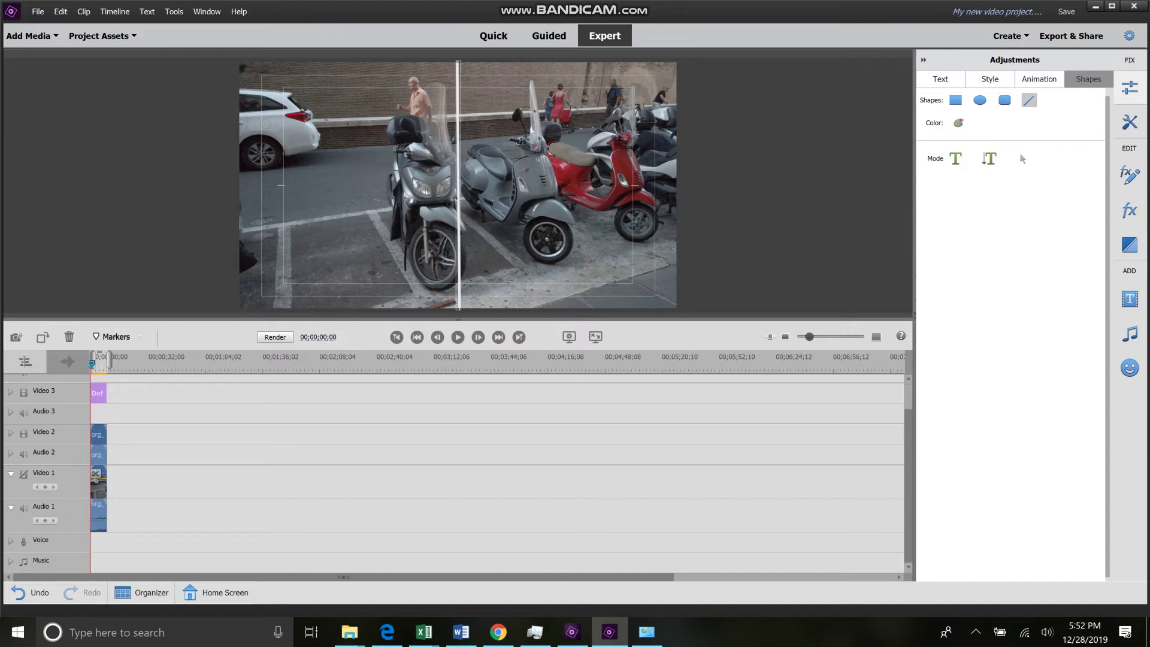
left_click(98, 361)
key("Left")
key("Left")
key("Left")
key("Left")
key("Left")
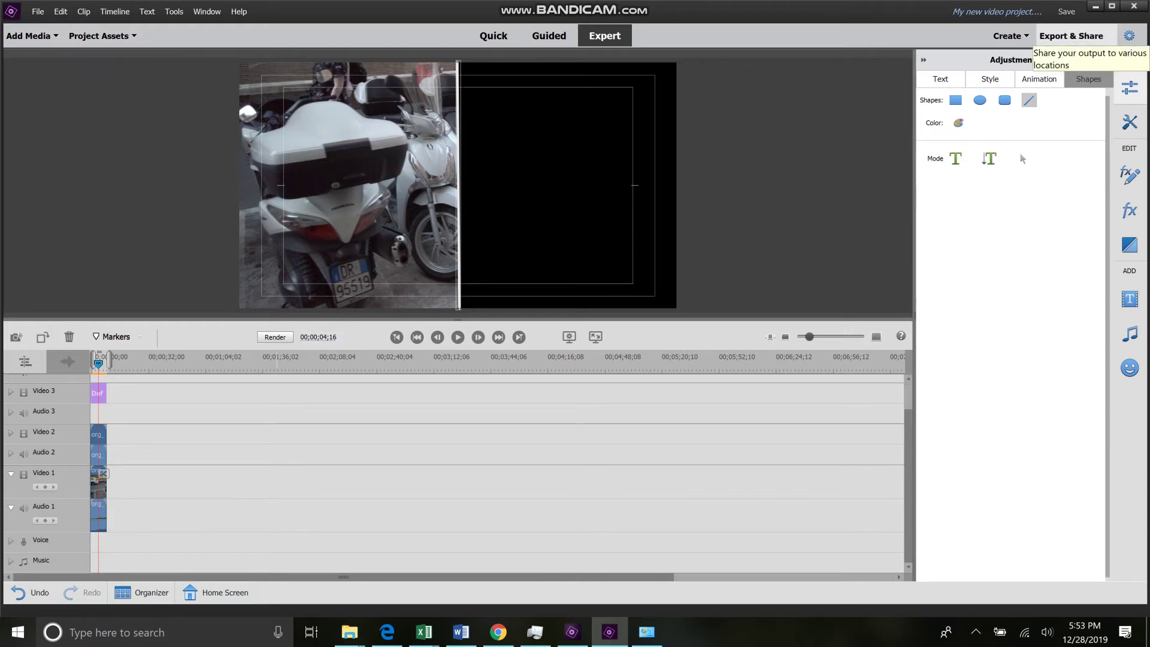
Step: Copy the stacked title, cropped and original clips and paste them right after the first set
left_click(1071, 36)
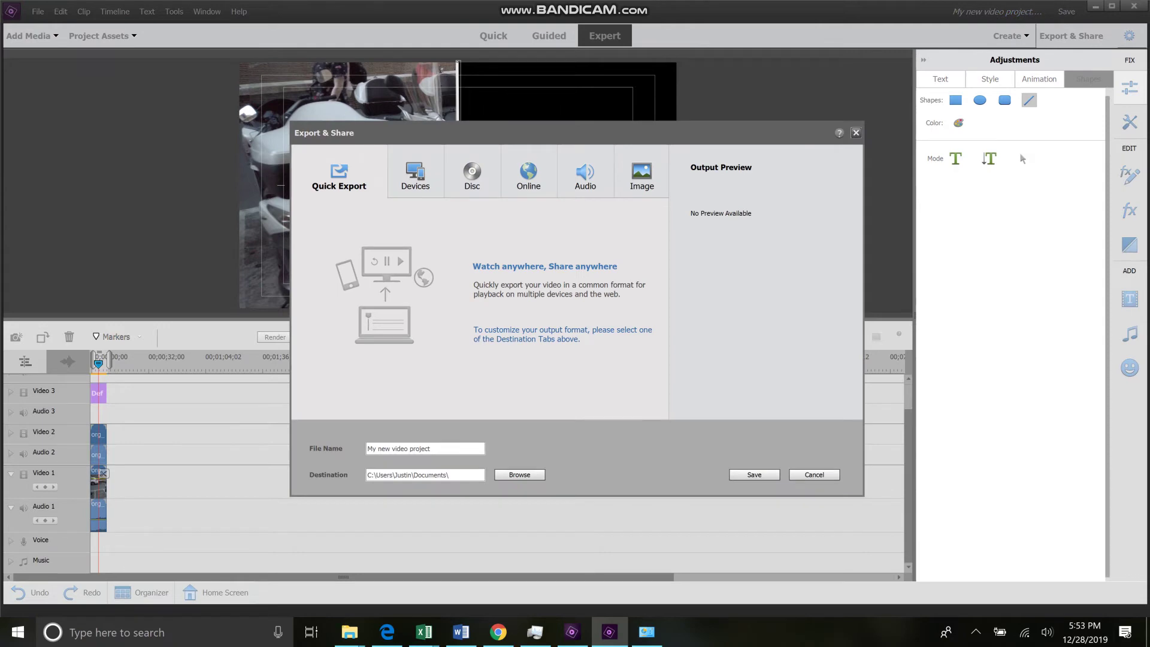
left_click(856, 132)
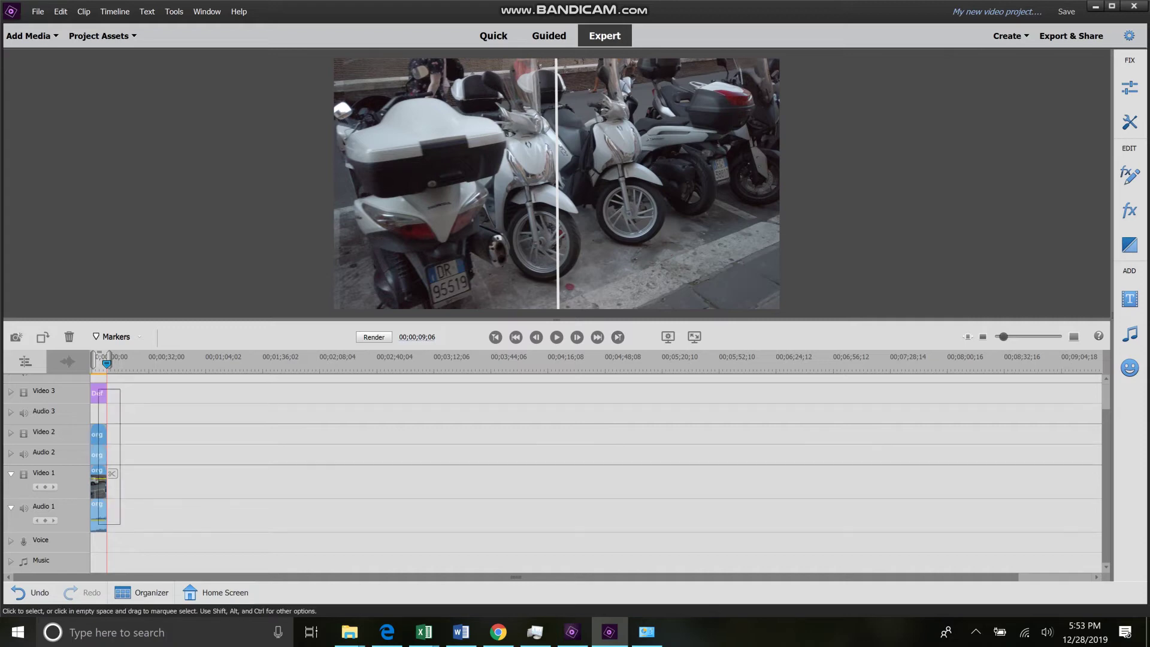
right_click(99, 391)
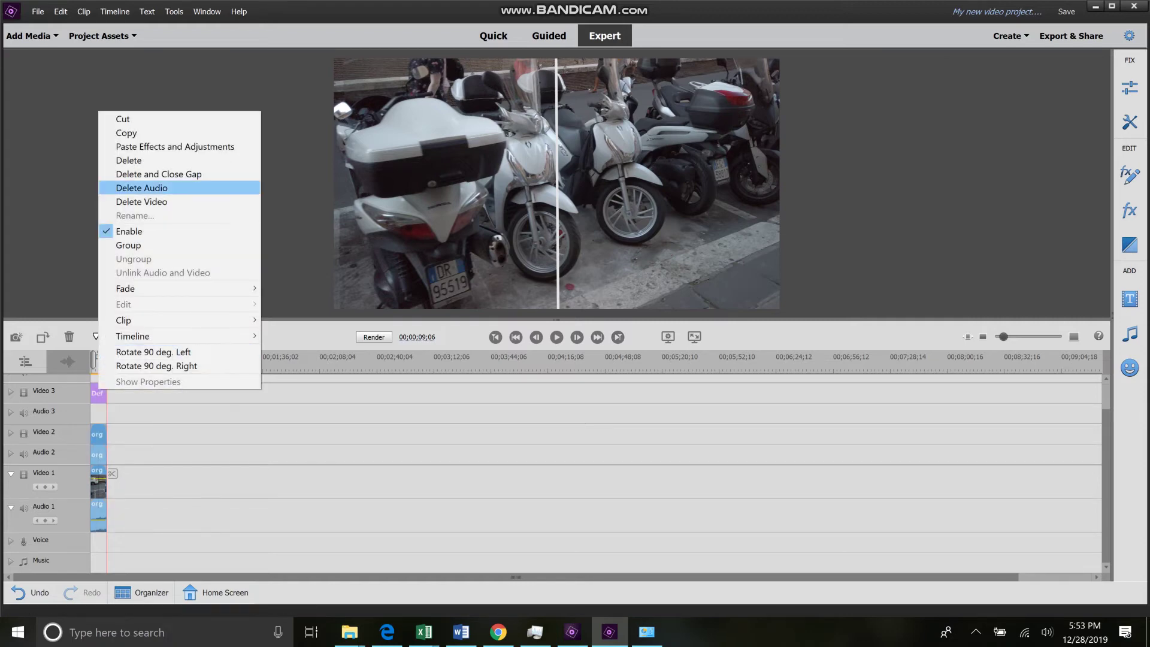
left_click(127, 132)
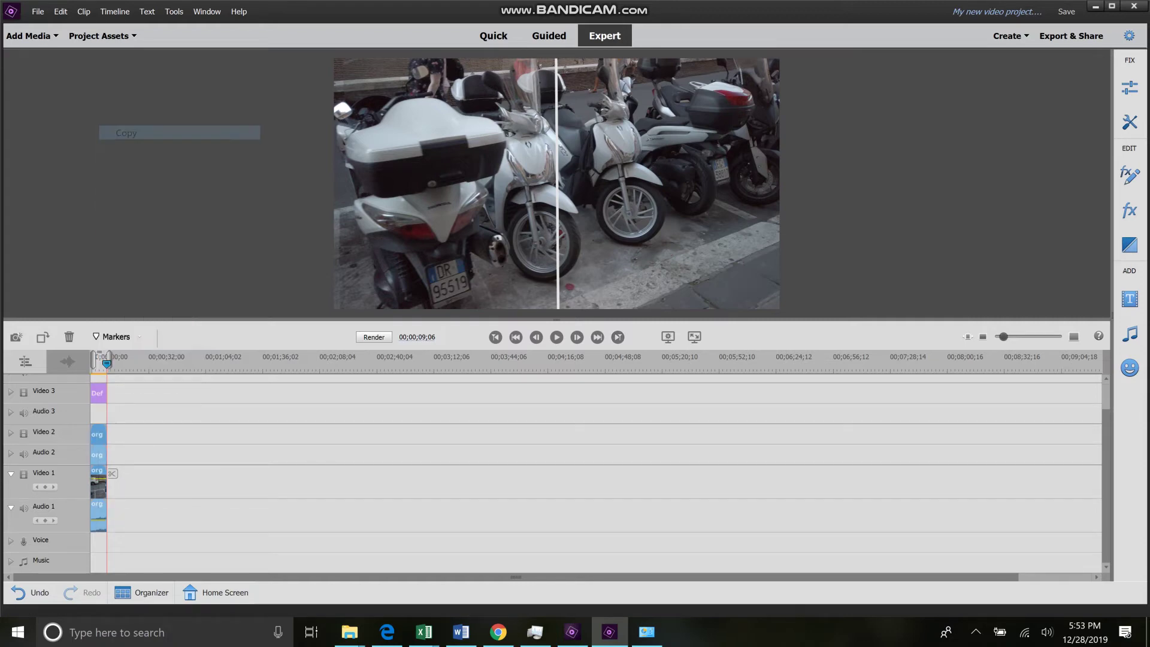
right_click(129, 396)
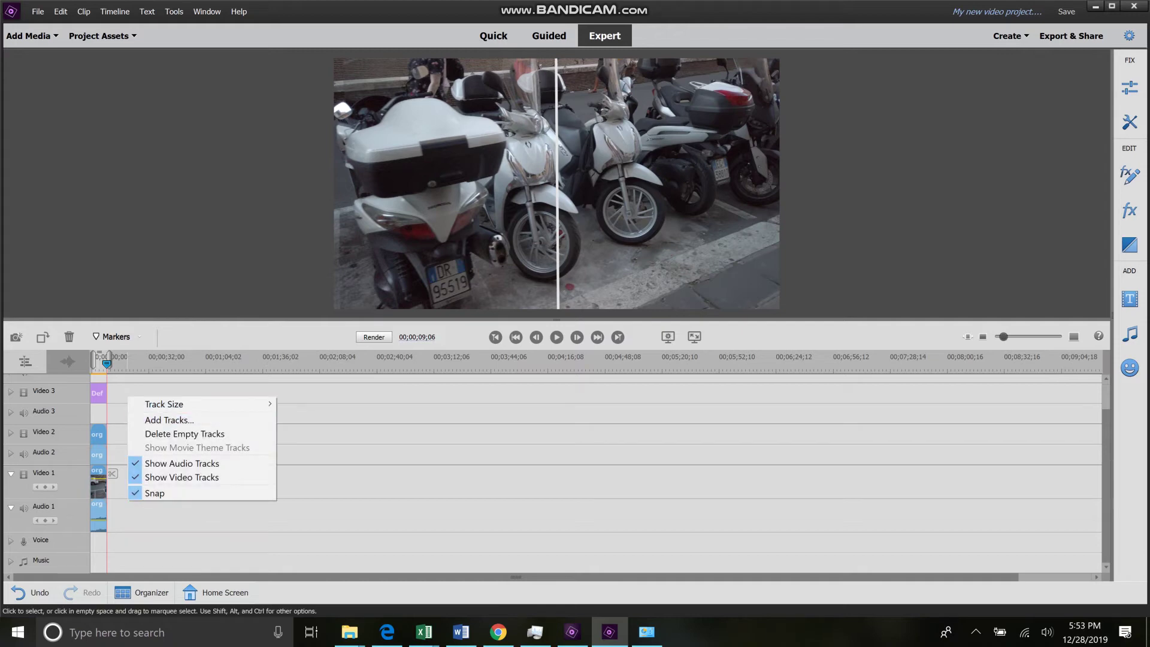
key("Escape")
key("ctrl+v")
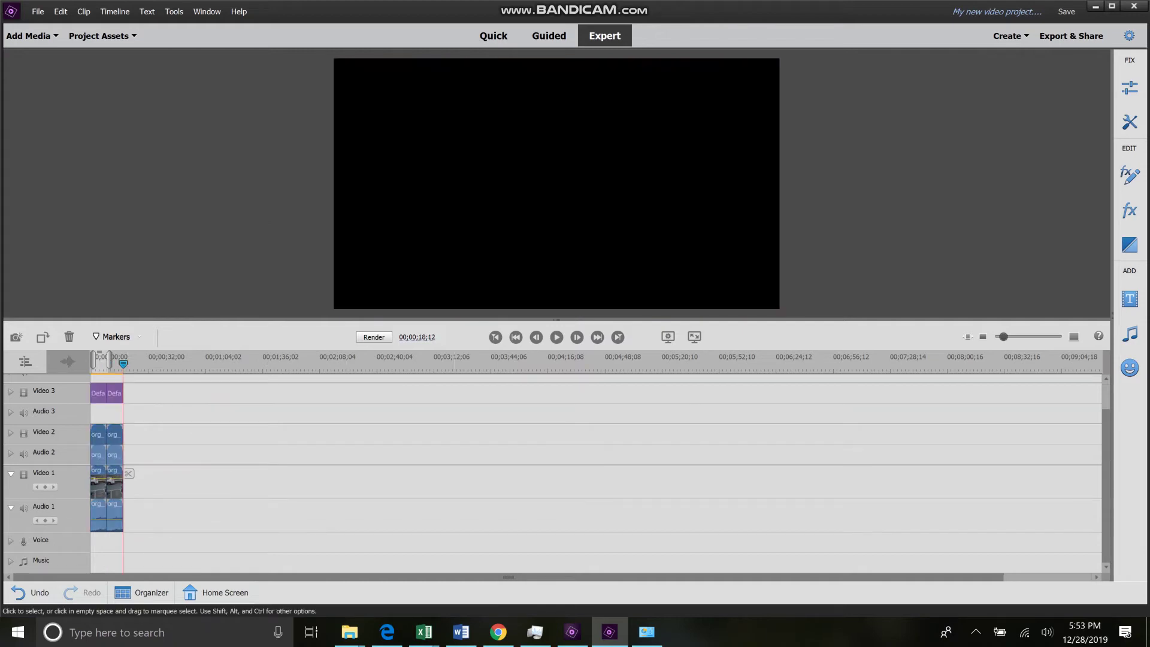
Step: Show the Export & Share Devices presets, from 4K UltraHD down to HD 720
left_click(1071, 36)
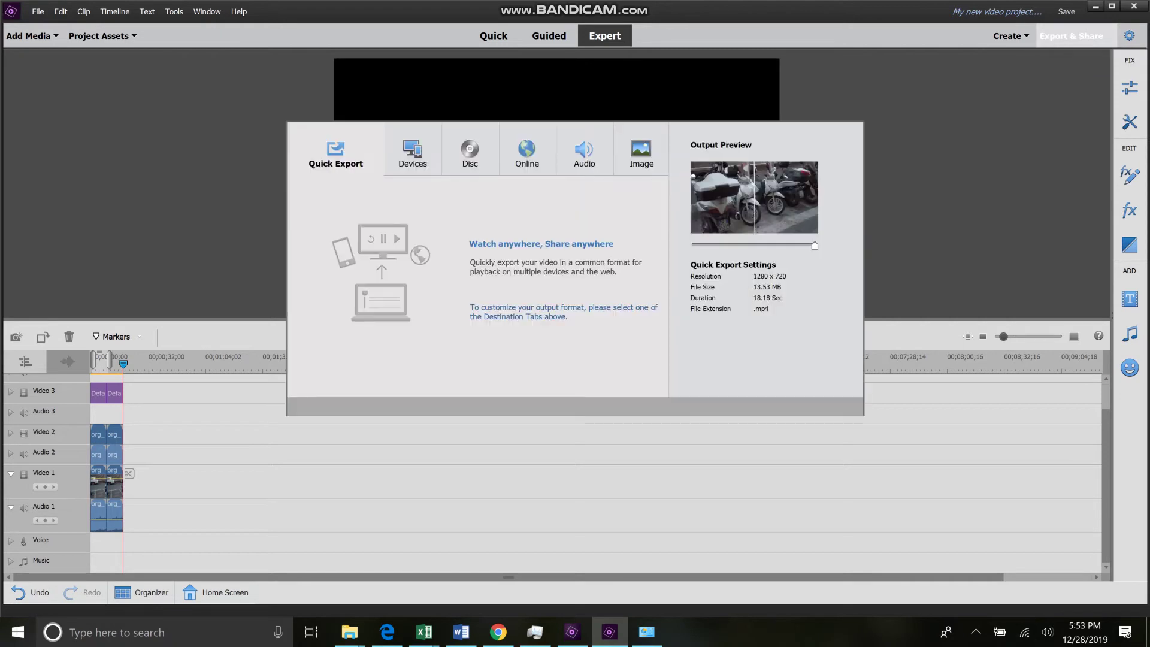
left_click(415, 174)
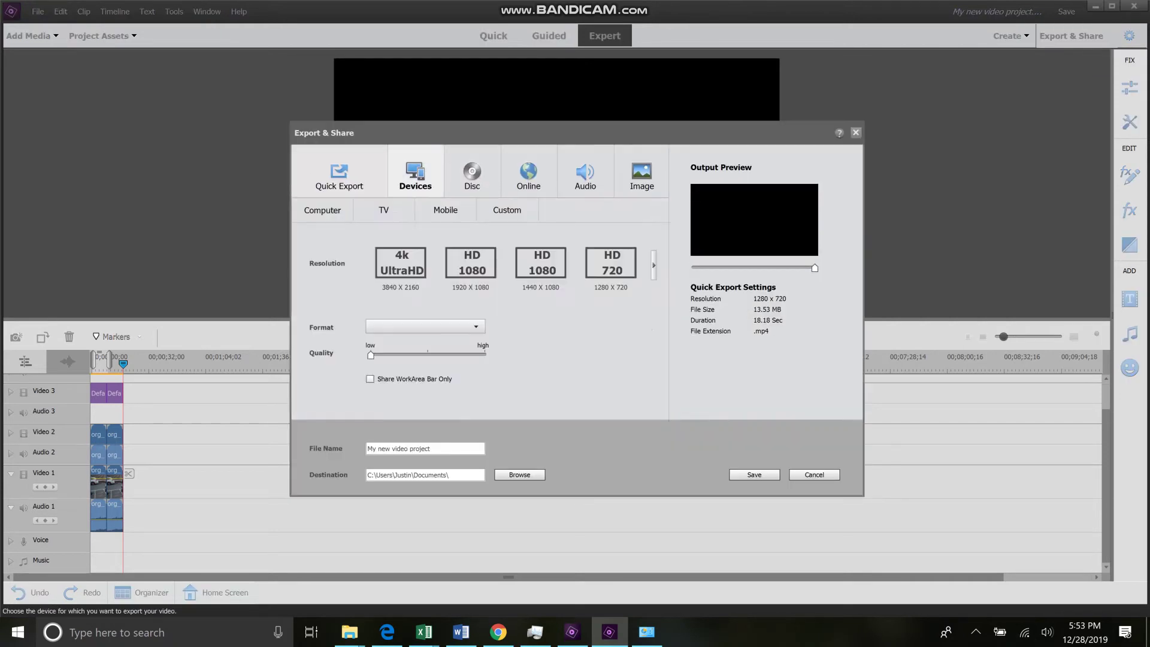